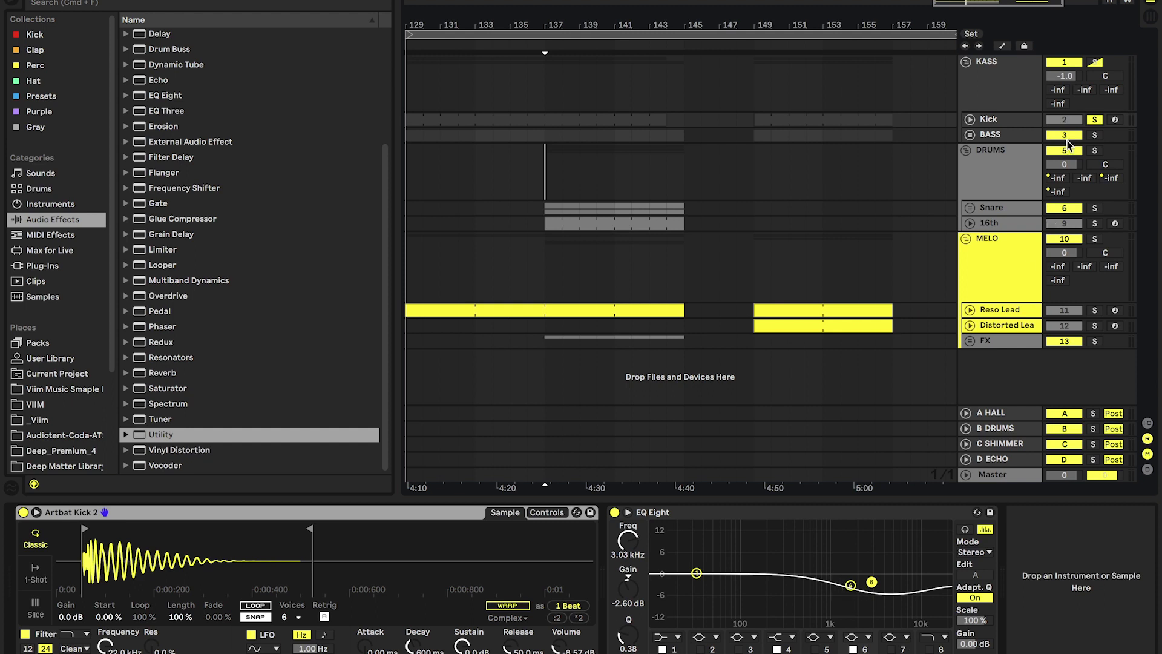
- Play the soloed Kick track from bar 137 and stop playback
key("space")
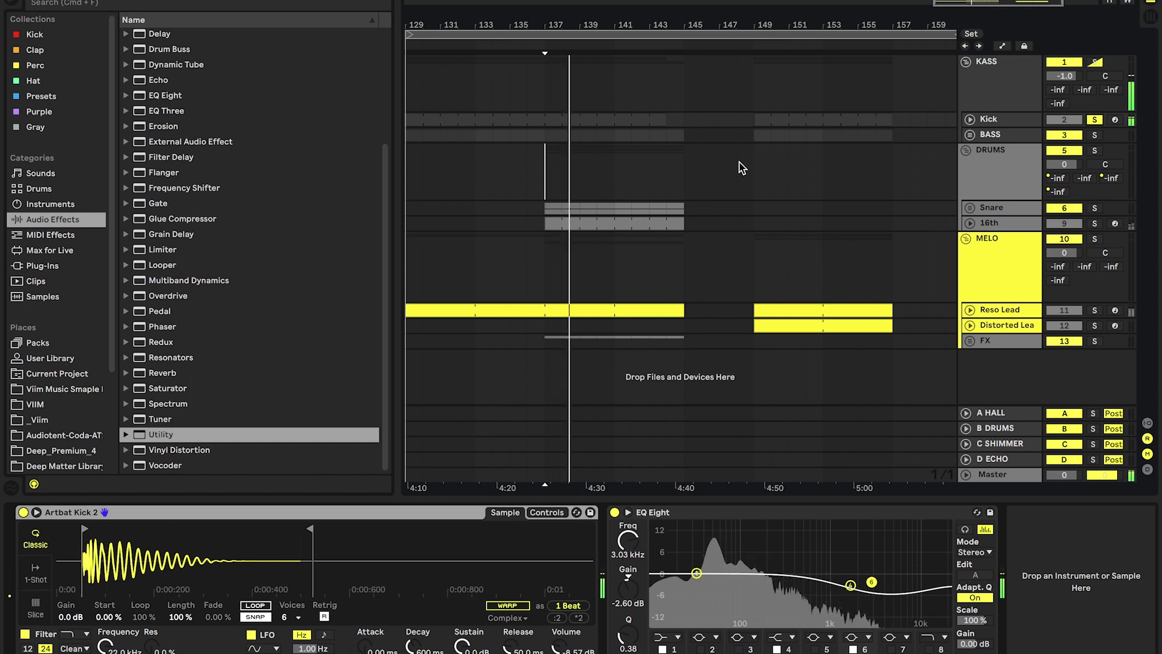
key("space")
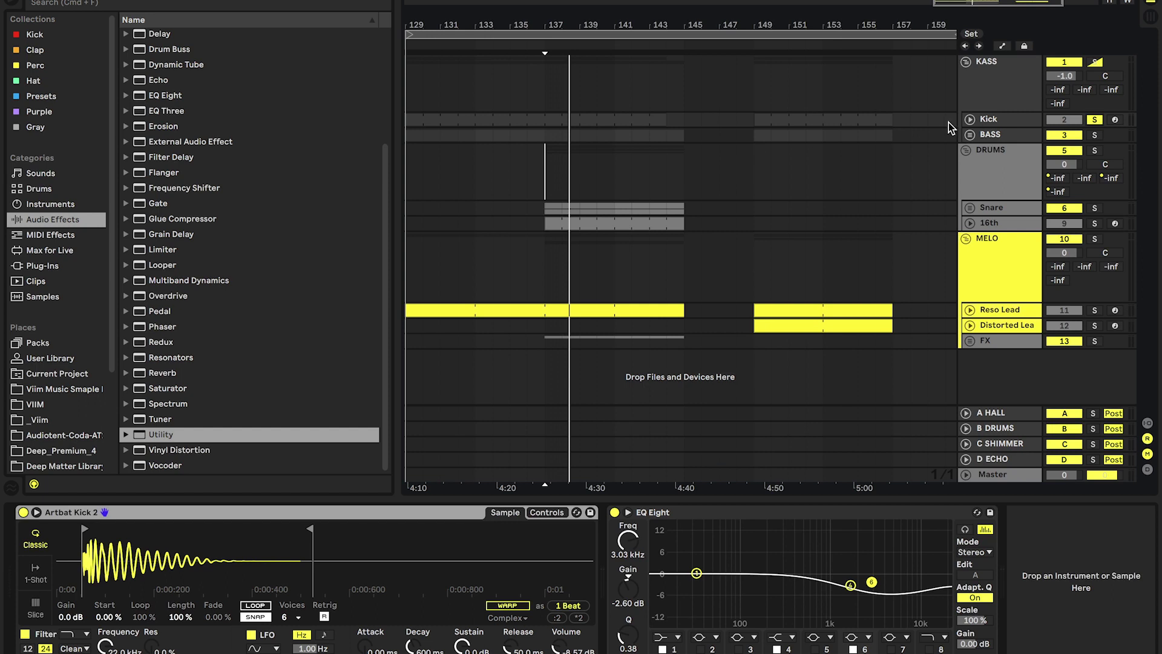
- Expand the BASS group, select the Bass track inside it and solo it
left_click(972, 135)
left_click(1011, 218)
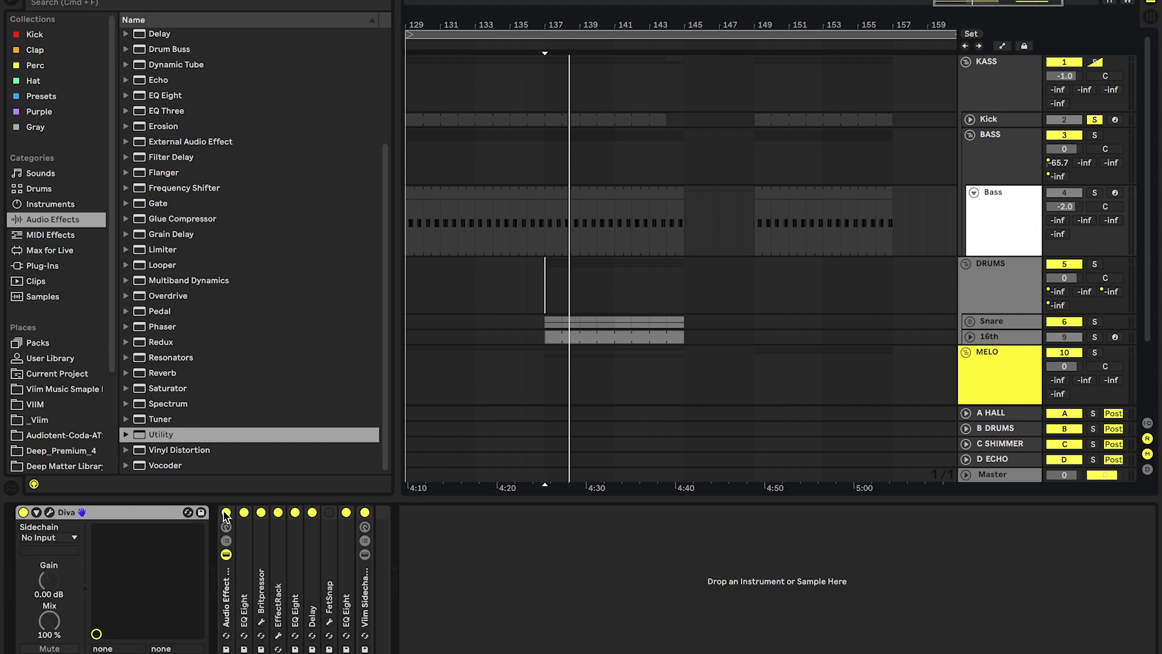
left_click(1093, 193)
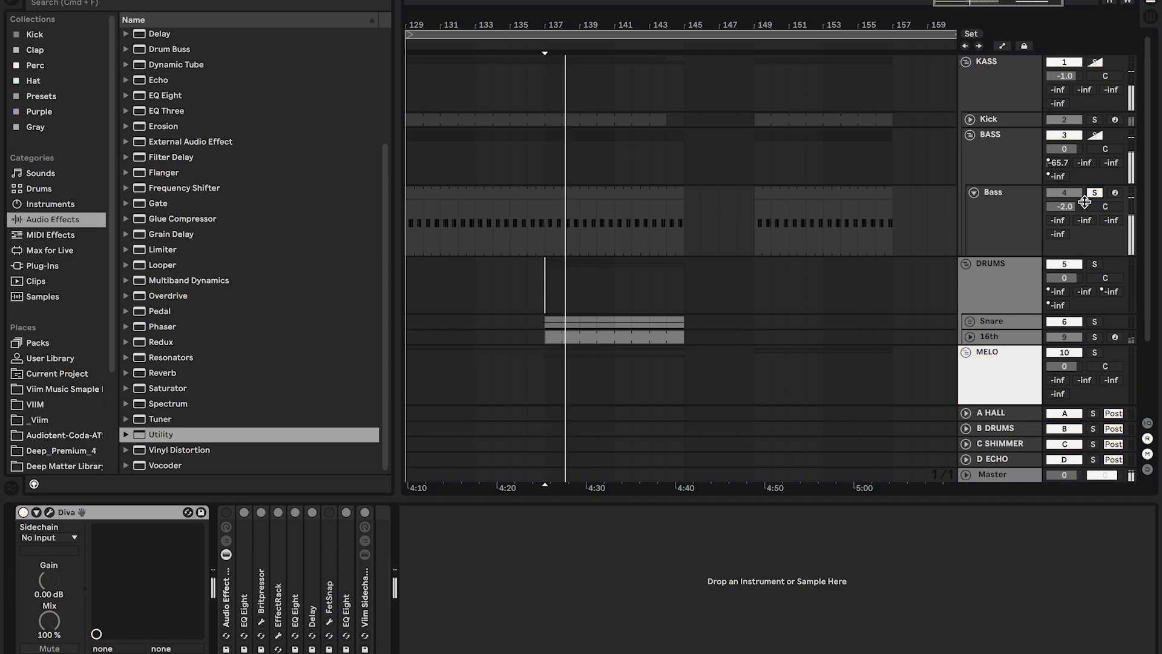
- View the Diva synth patch used on the Bass track and close its window
left_click(49, 512)
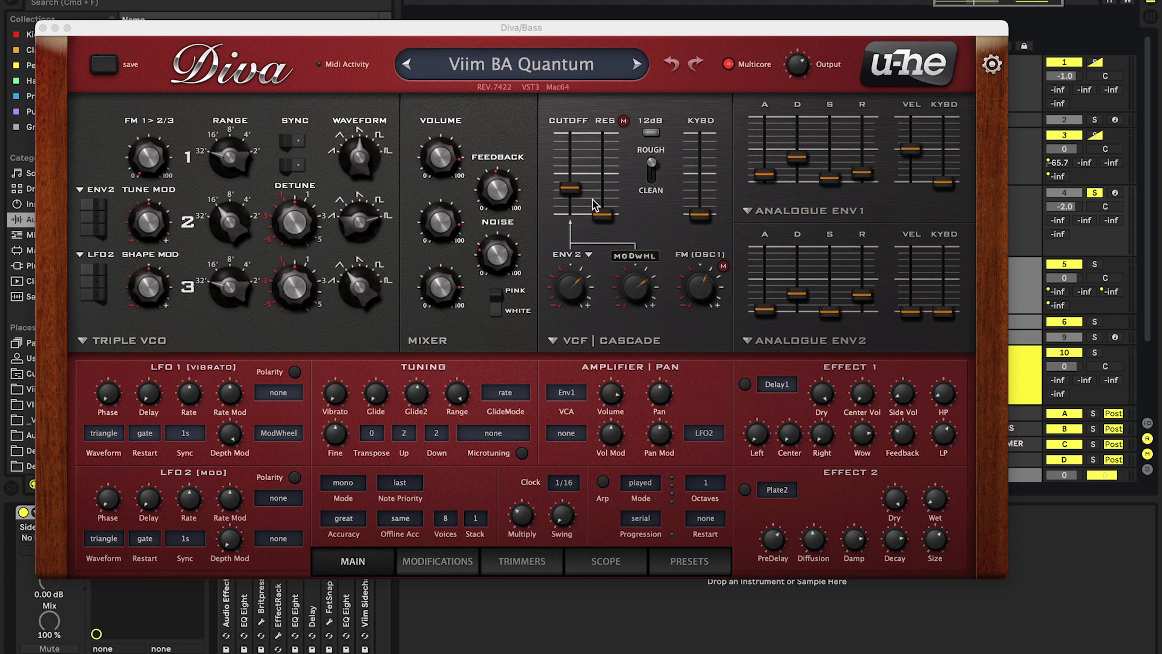
left_click(42, 29)
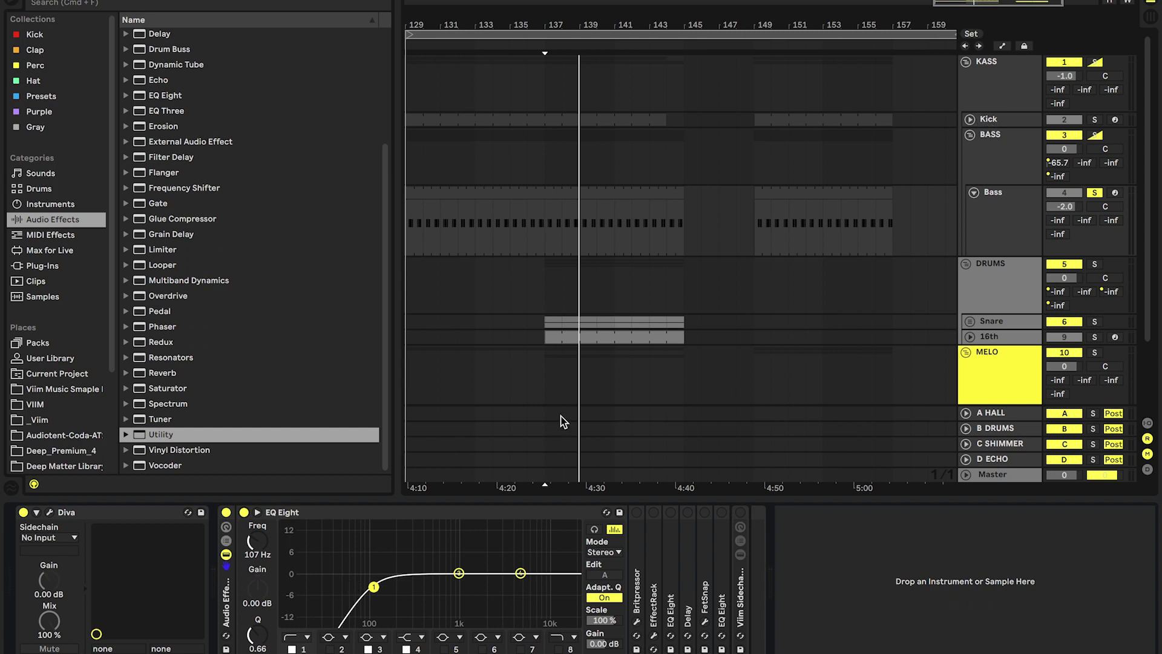
- Collapse the Bass track's first EQ Eight, and compare the bass with the Britpressor compressor bypassed and active
key("Right")
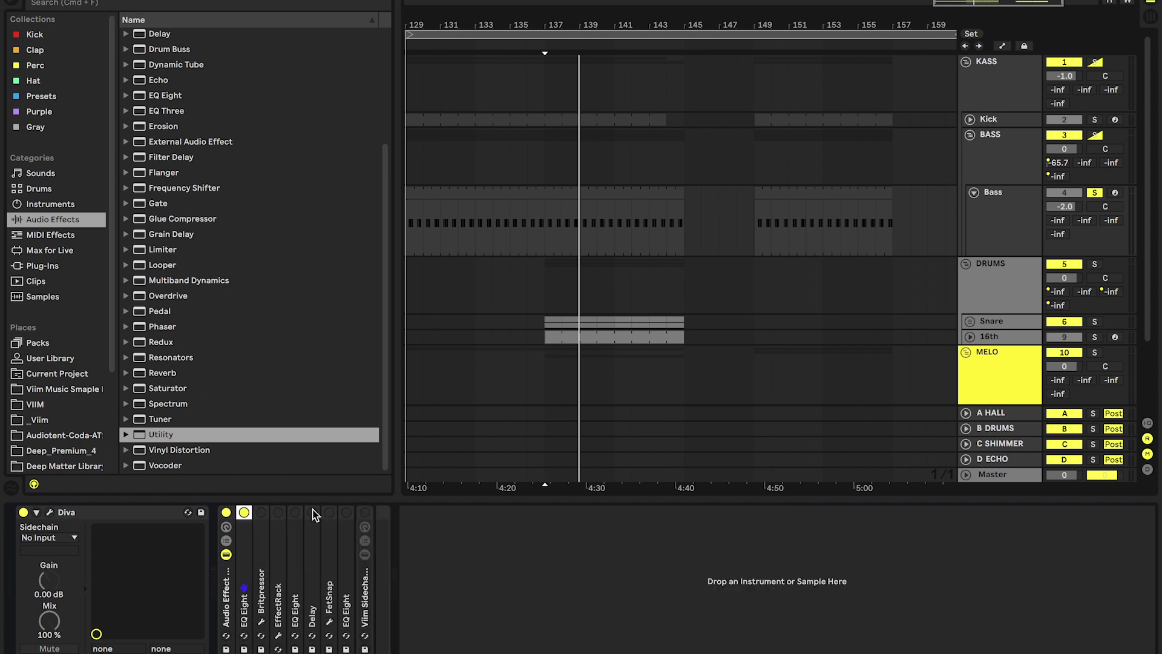
left_click(287, 512)
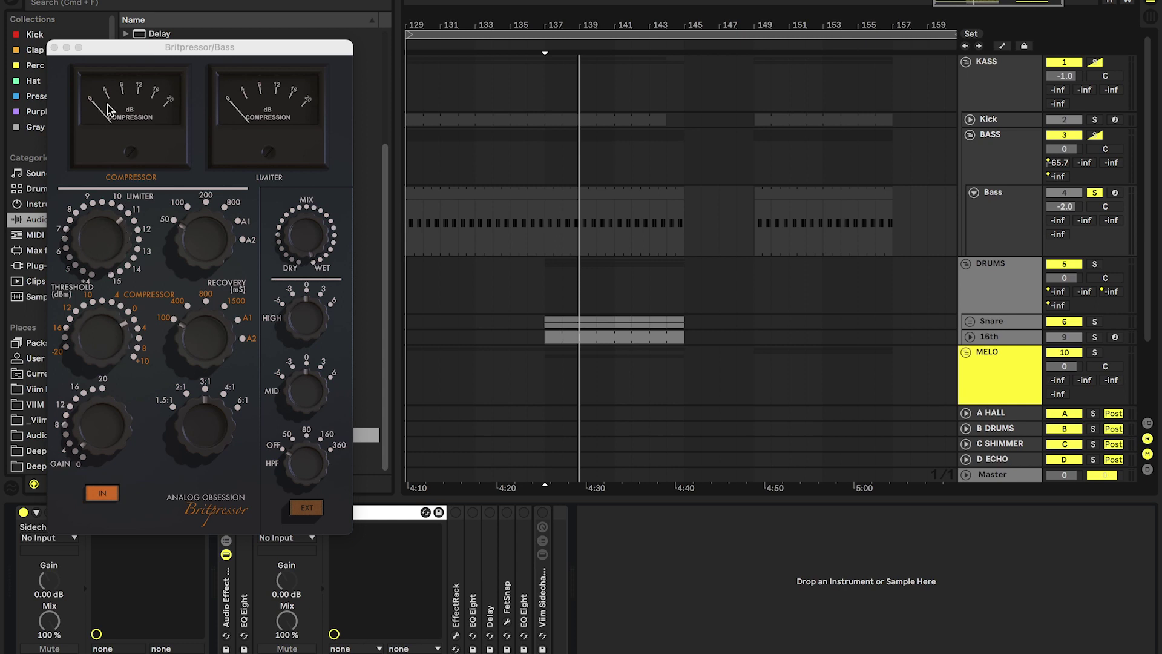
left_click_drag(193, 49, 191, 20)
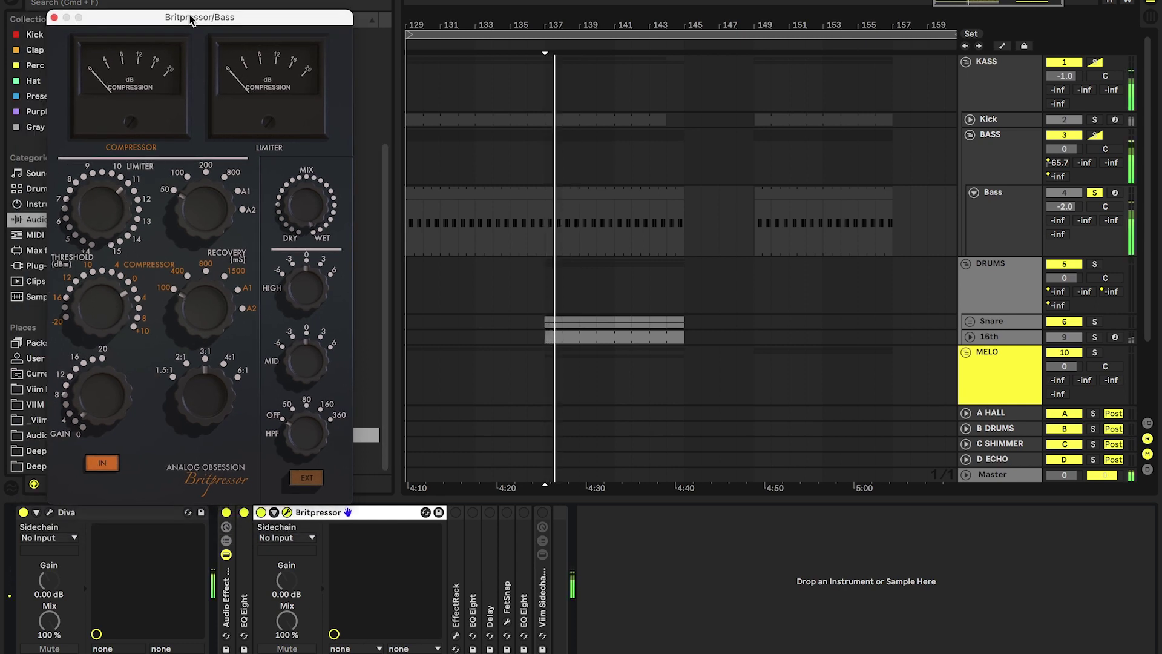
left_click(261, 512)
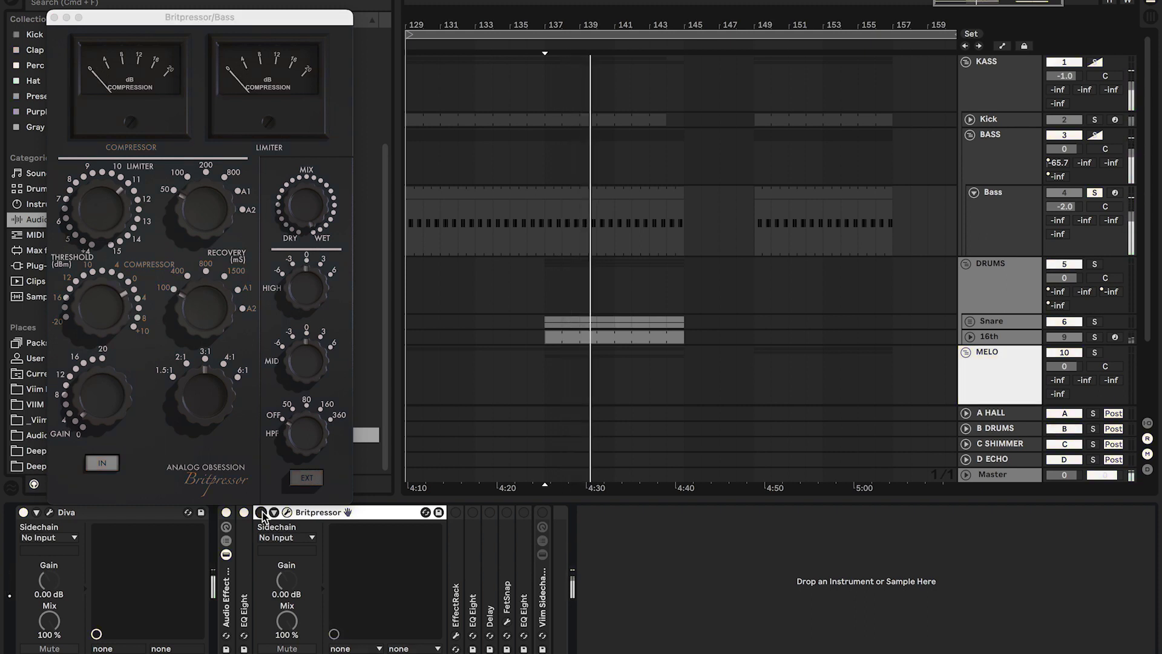
left_click(261, 512)
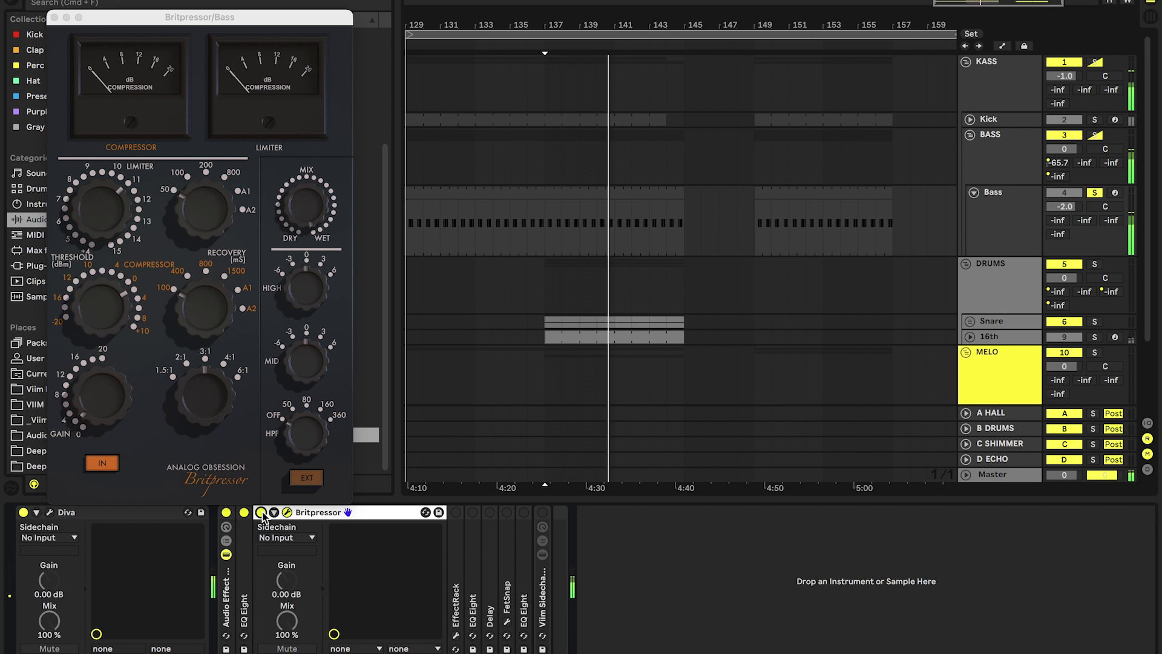
key("space")
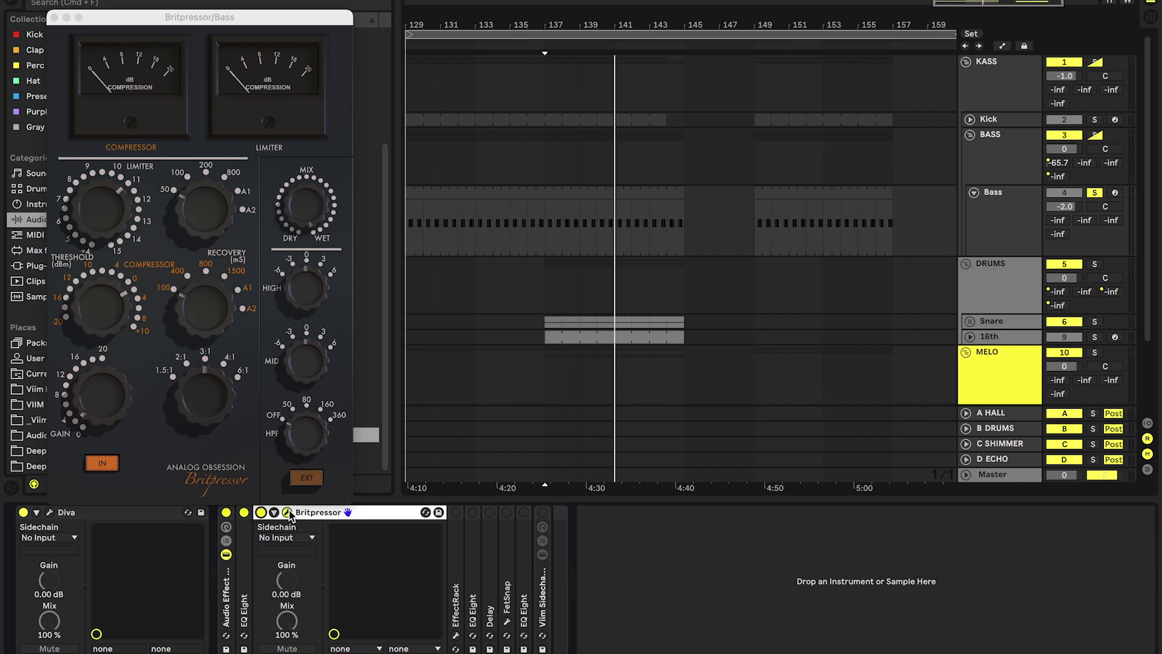
left_click(287, 512)
key("Delete")
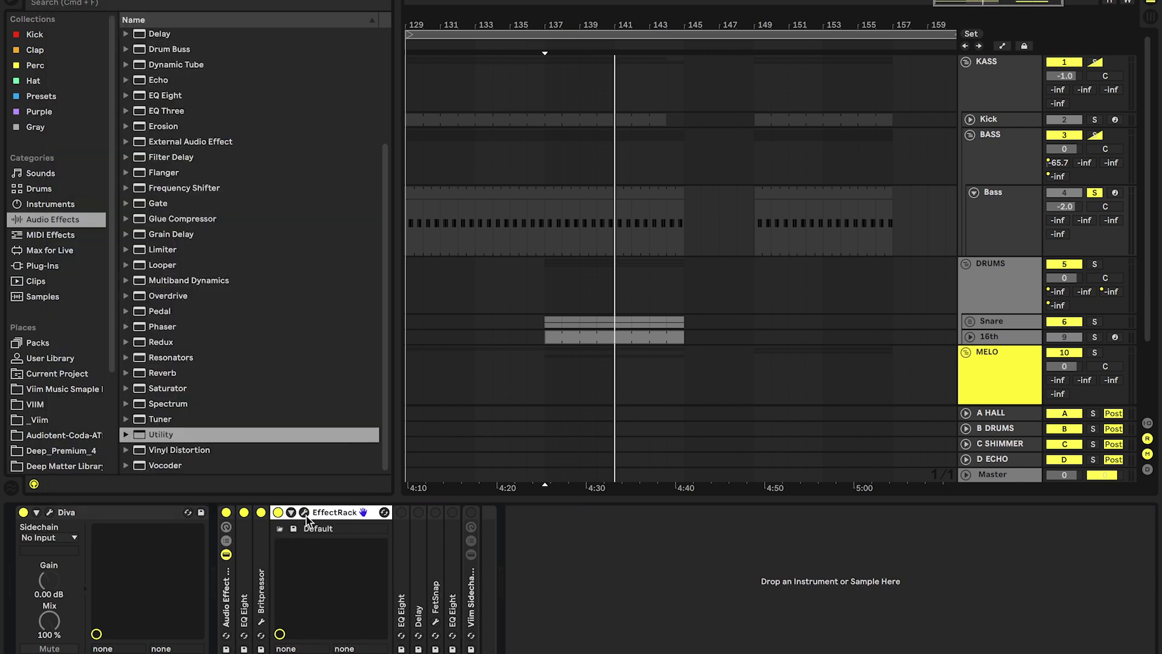
- Open the EffectRack on the Bass track and compare the sound with its Decapitator bypassed and active
left_click(305, 513)
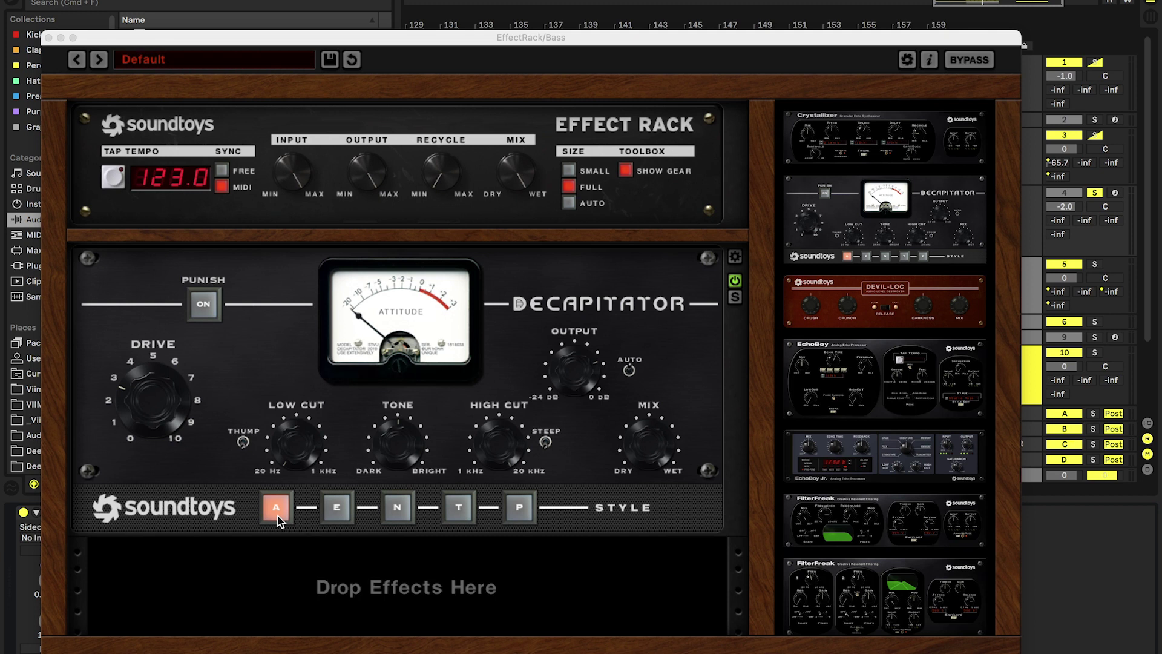
left_click(735, 280)
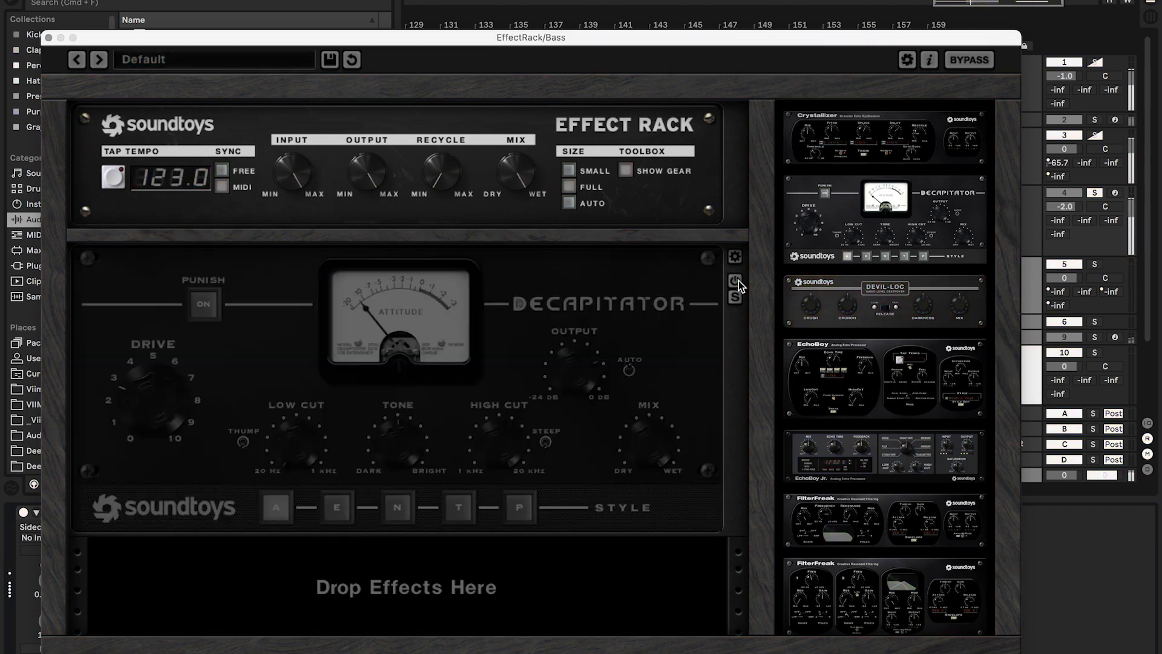
left_click(735, 281)
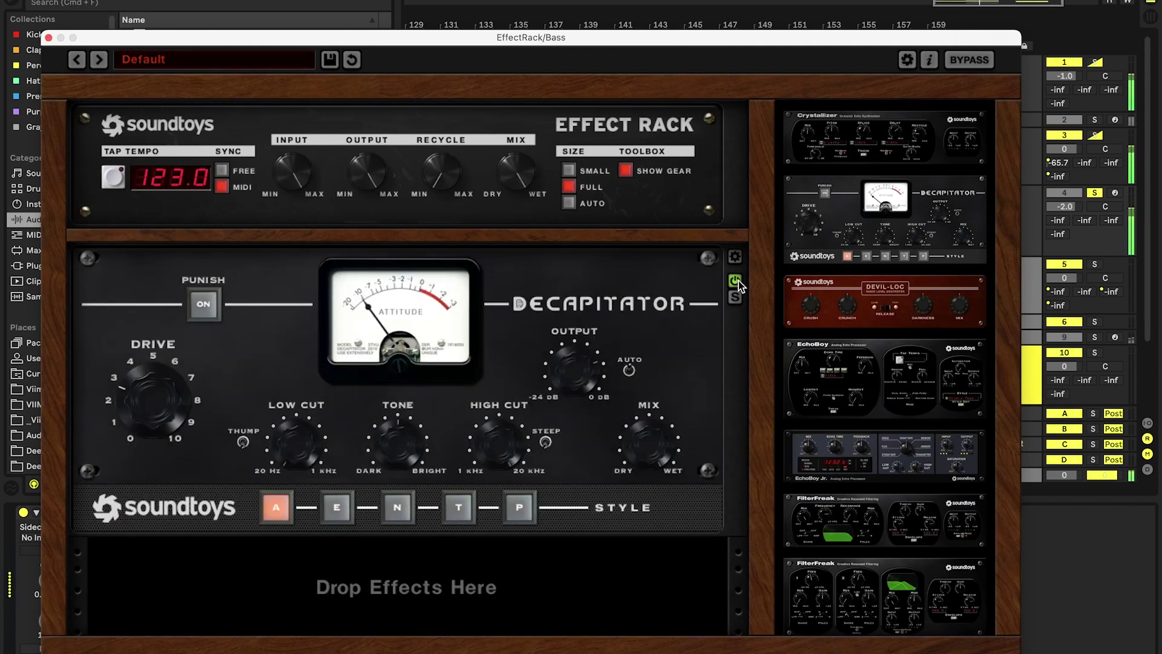
key("super+alt+p")
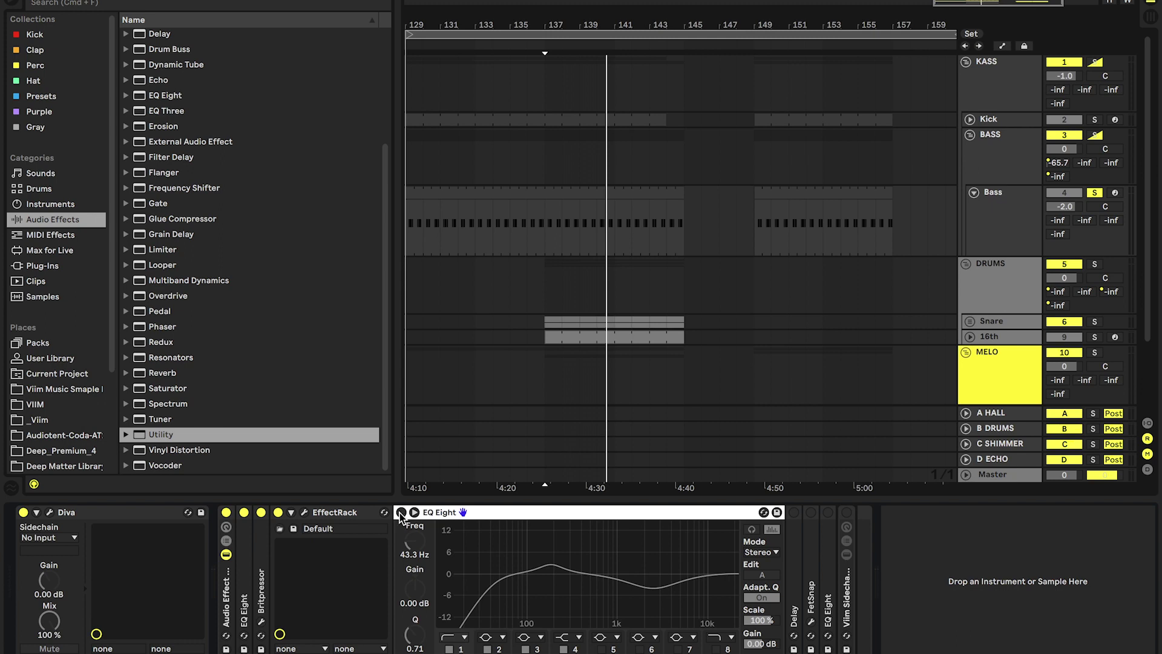
- Activate the EQ Eight that follows the EffectRack on the Bass track during playback to hear the difference
key("space")
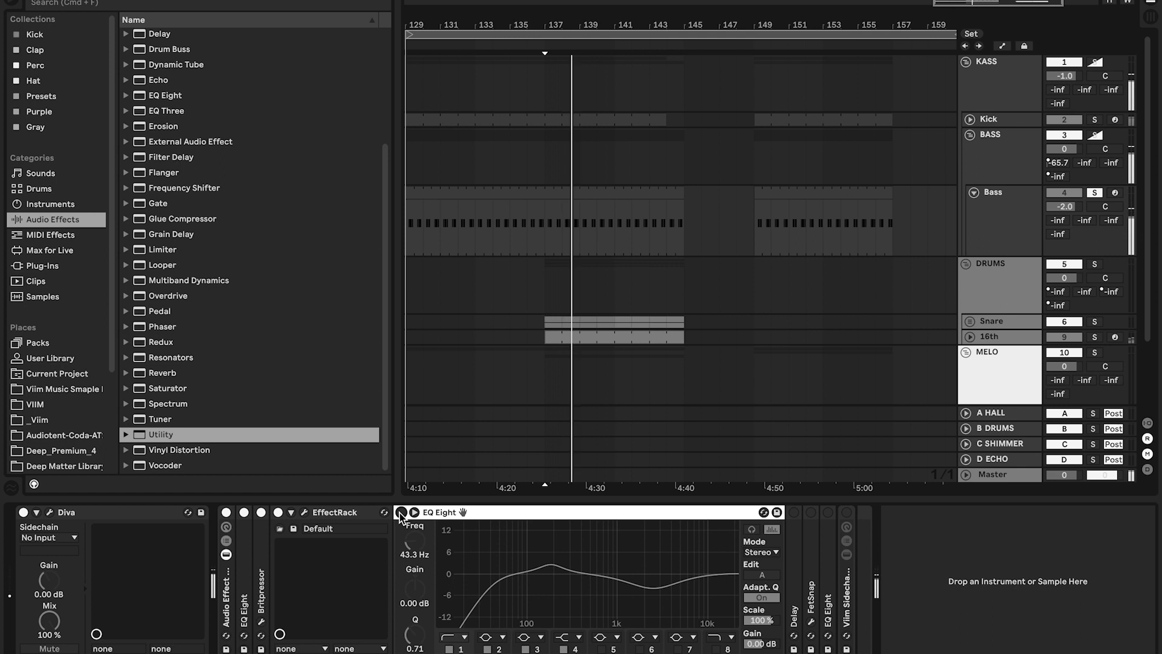
left_click(400, 513)
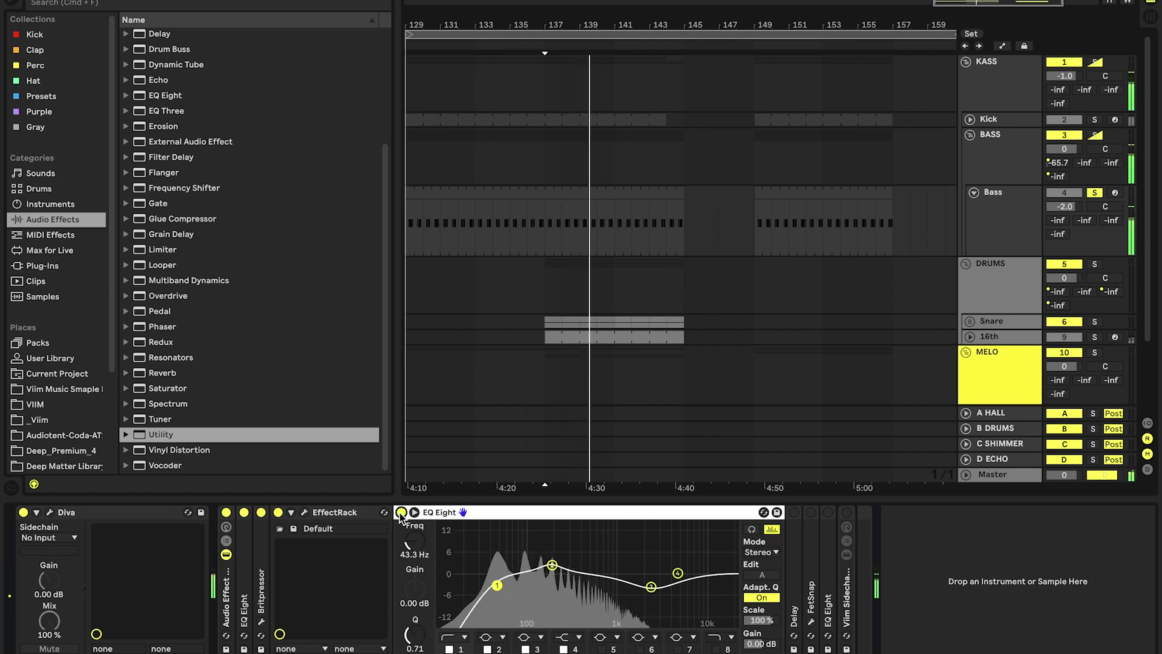
key("space")
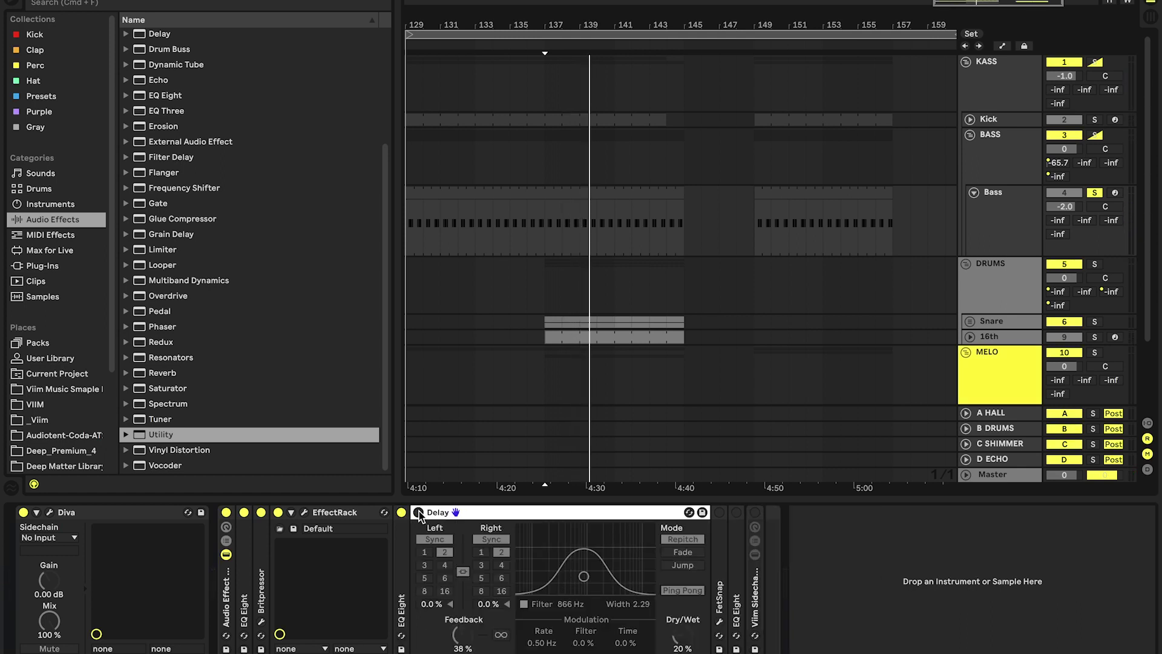
- Activate the Bass track's Delay, compare the sound with it off and on, and collapse the device
left_click(418, 513)
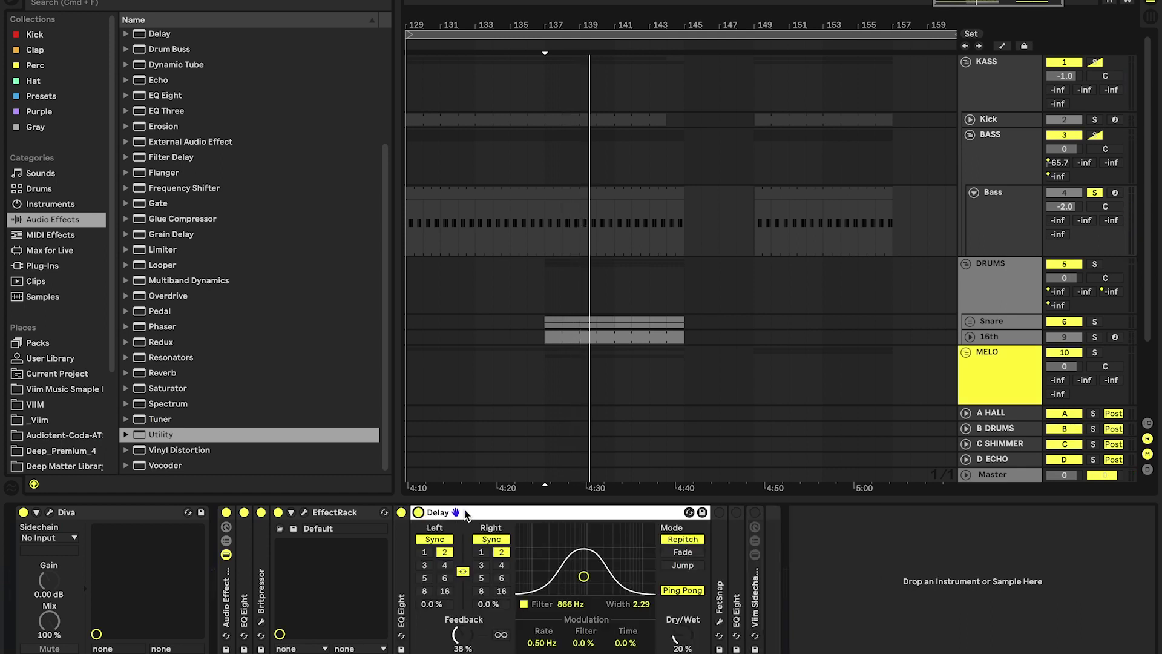
key("space")
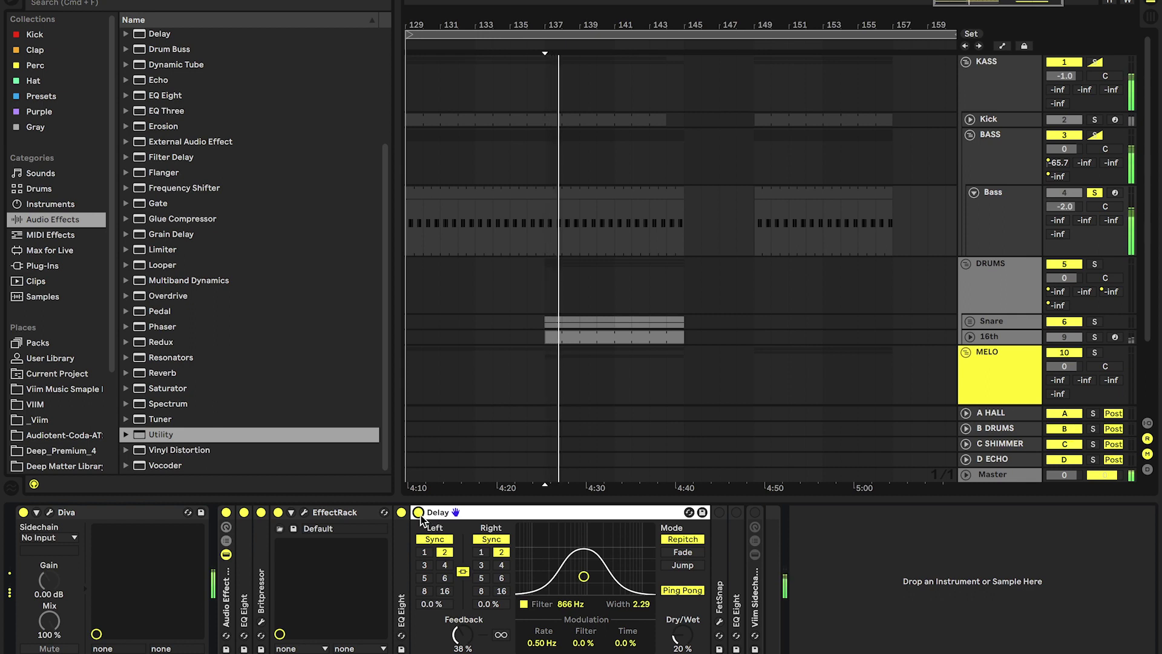
left_click(418, 513)
left_click(418, 513)
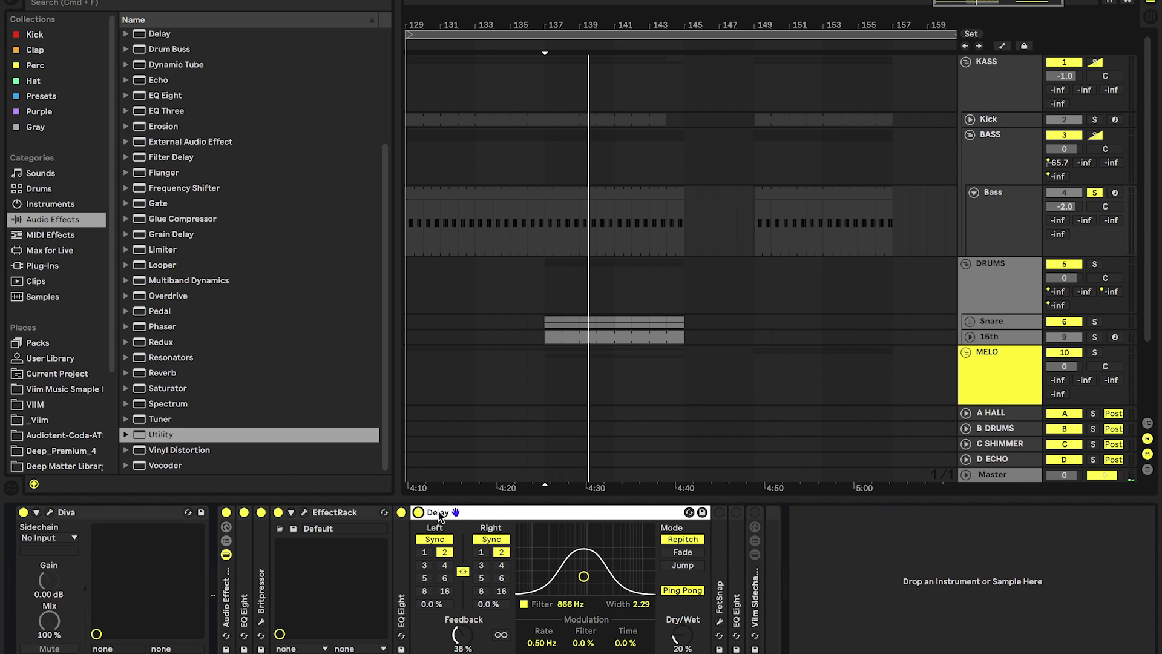
double_click(438, 511)
double_click(454, 526)
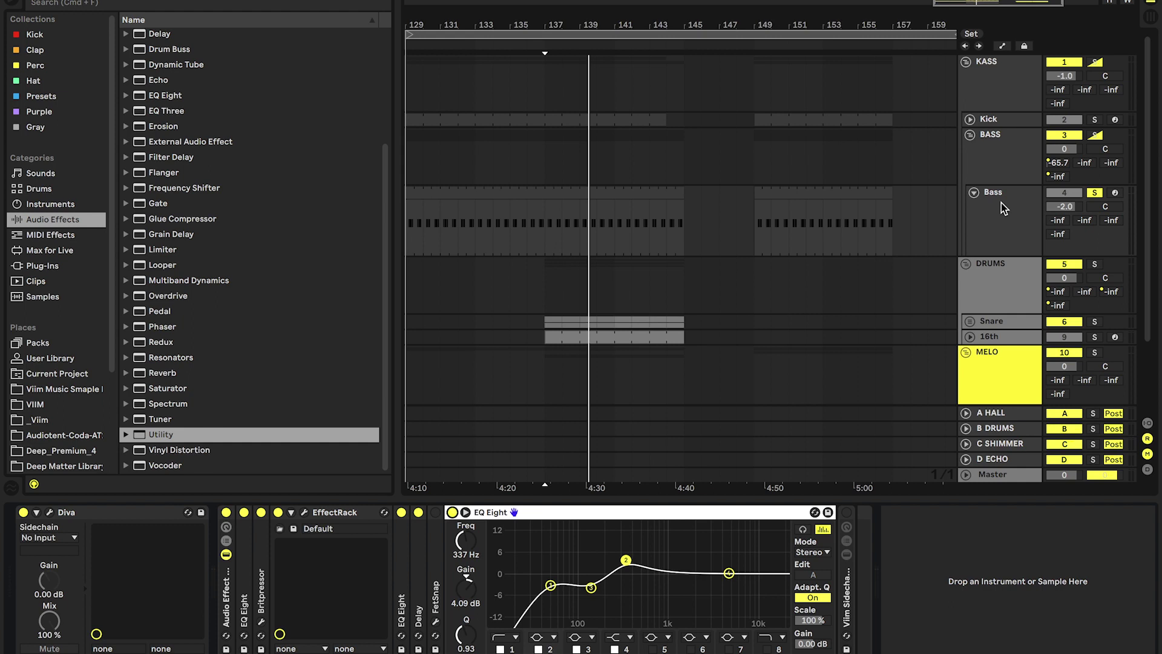
- Unsolo the Bass track and compare the full mix with its last EQ Eight bypassed and active
left_click(1097, 194)
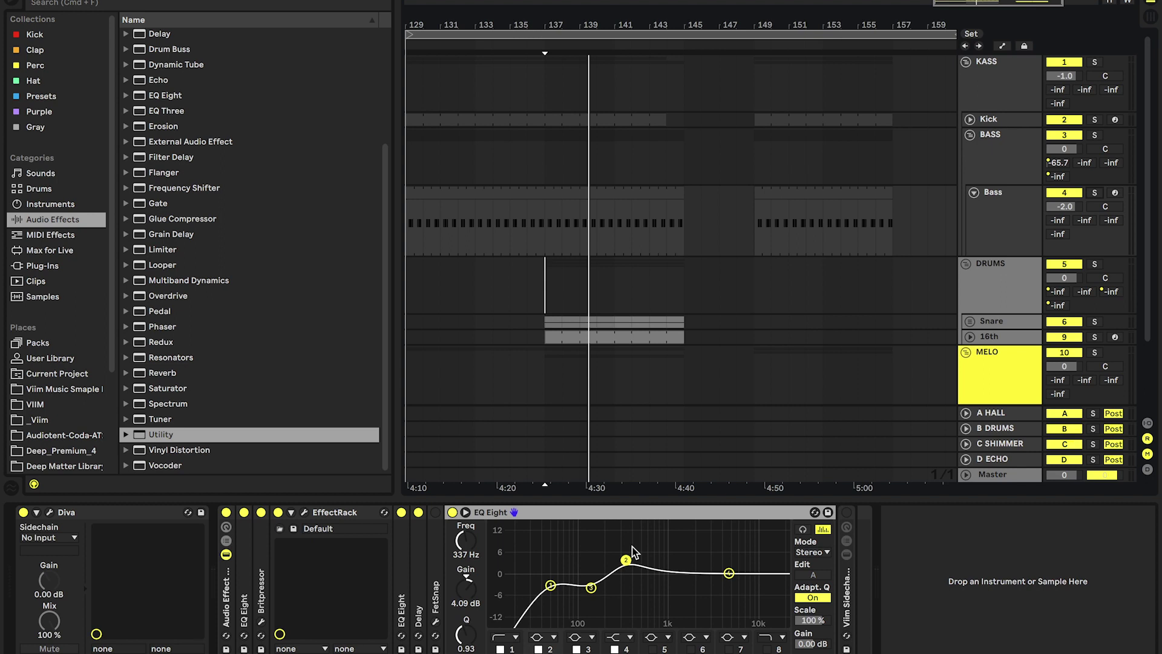
key("space")
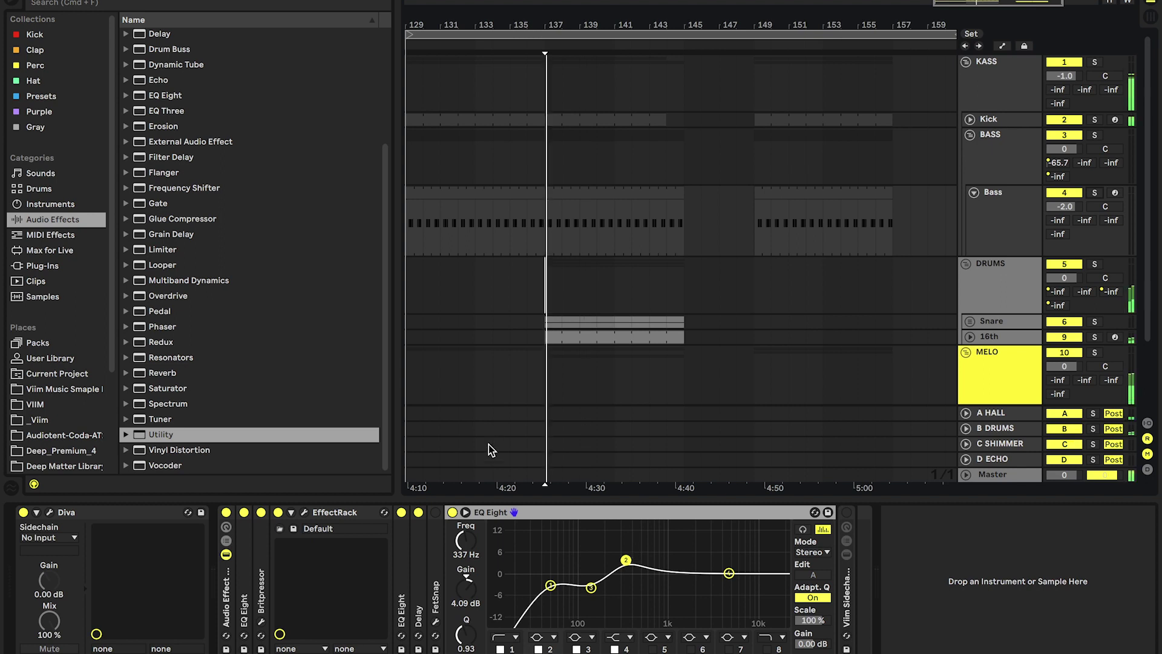
left_click(452, 513)
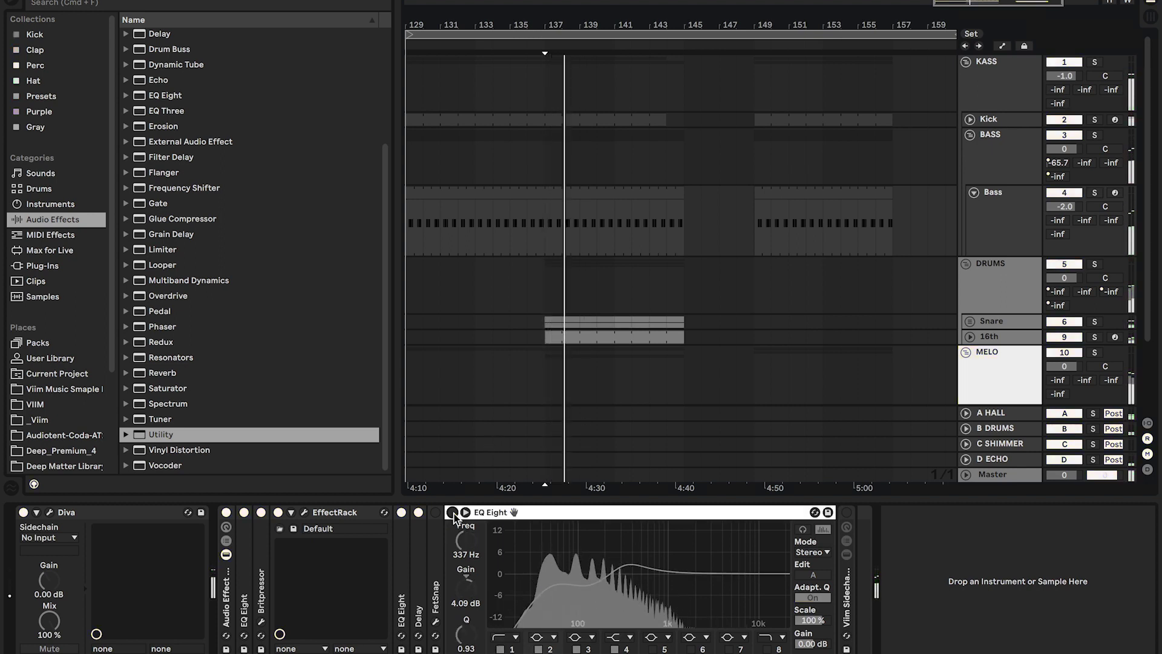
left_click(452, 513)
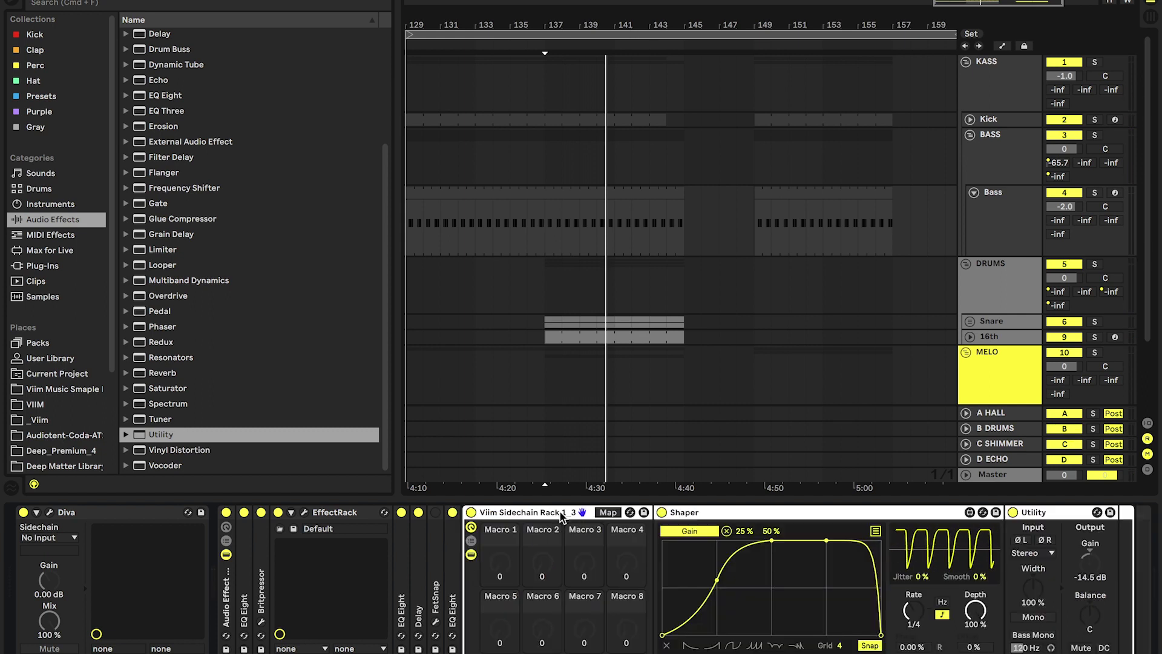
- Play the mix to hear the Viim Sidechain Rack on the Bass track, and stop playback
key("space")
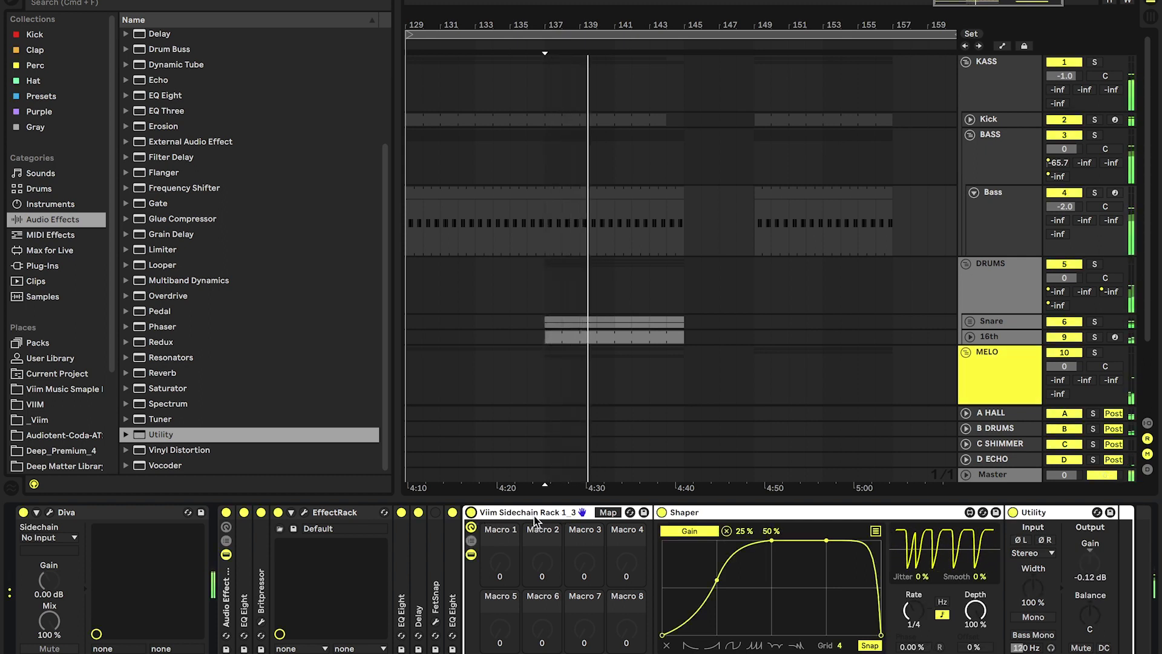
key("space")
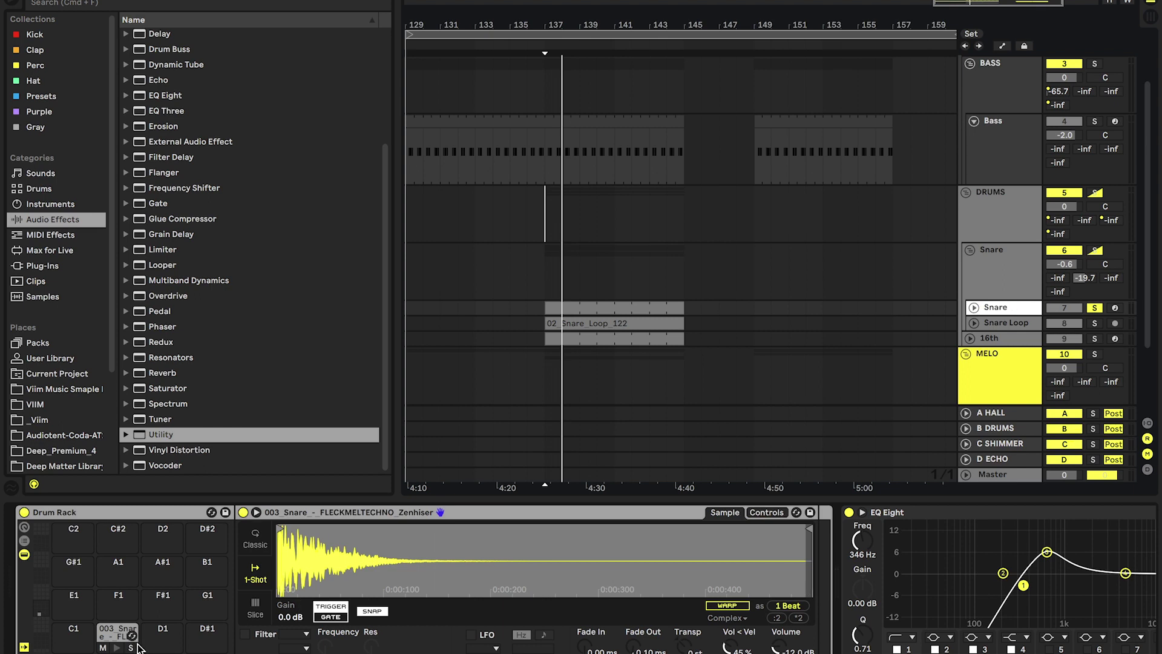
- Audition the snare sample in the soloed Snare track's Drum Rack and view the EQ Eight after it
left_click(115, 647)
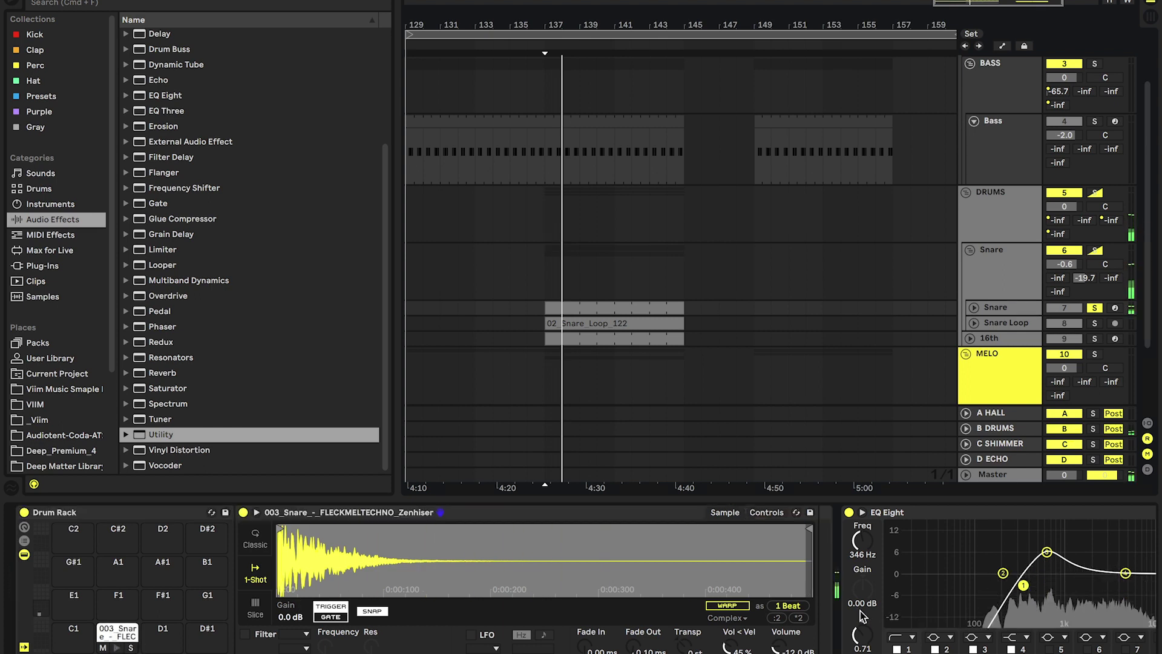
scroll(949, 622, "right", 3)
scroll(949, 622, "right", 2)
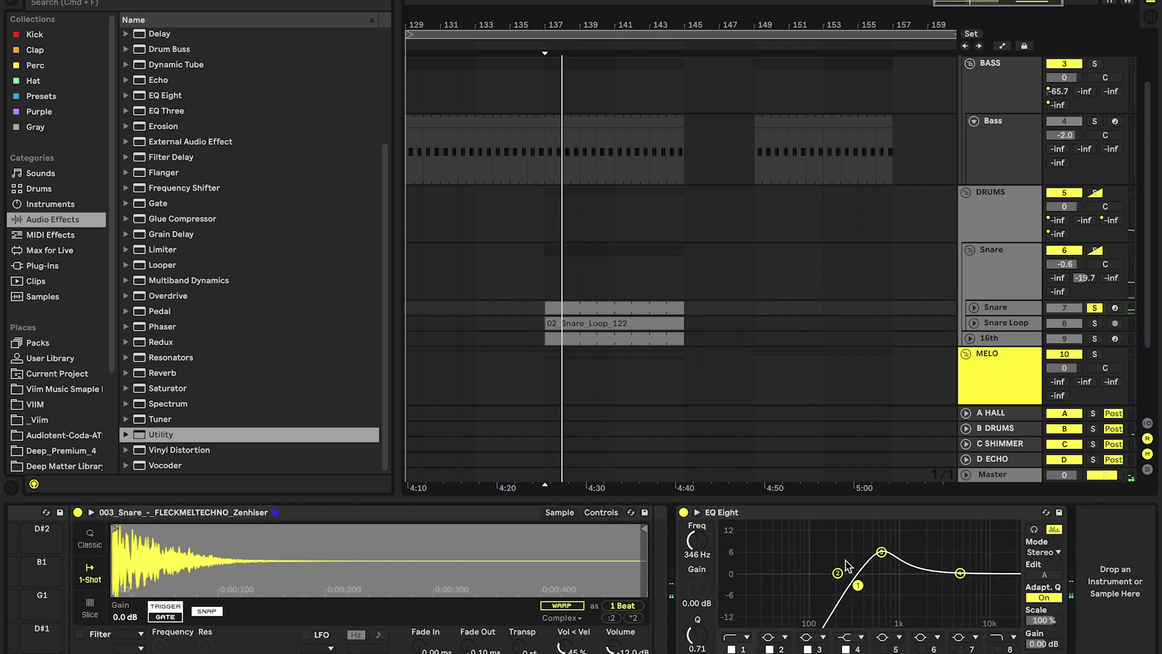
- Expand the Snare Loop track, solo it in place of the Snare track, and play it back
left_click(1036, 330)
left_click(1096, 322)
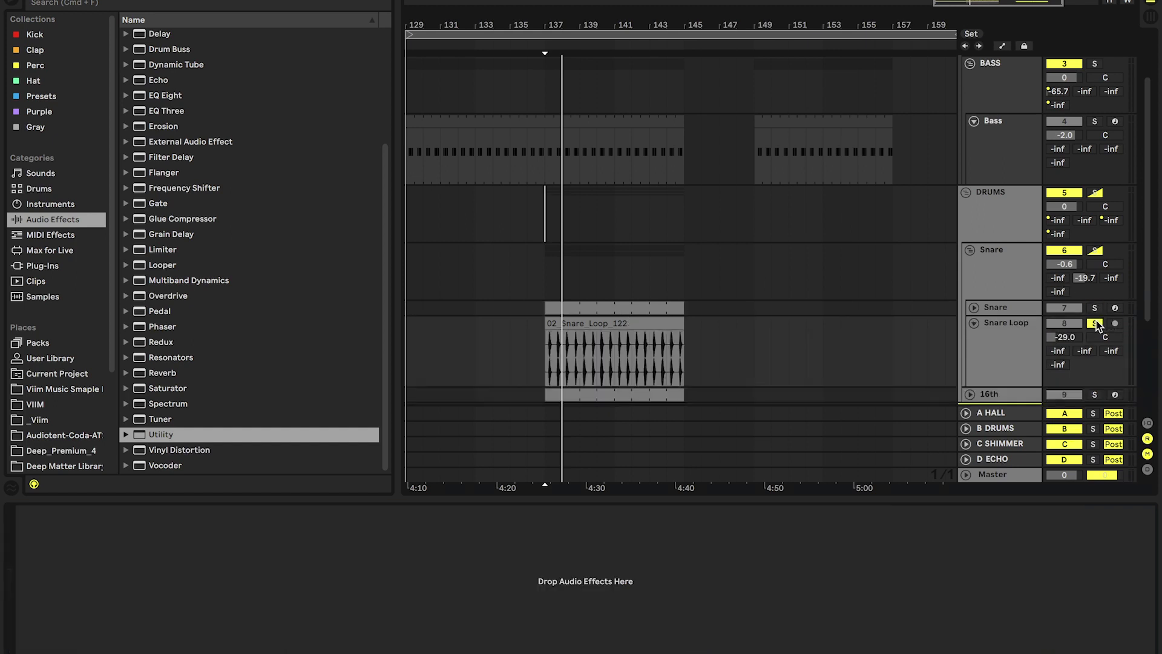
key("space")
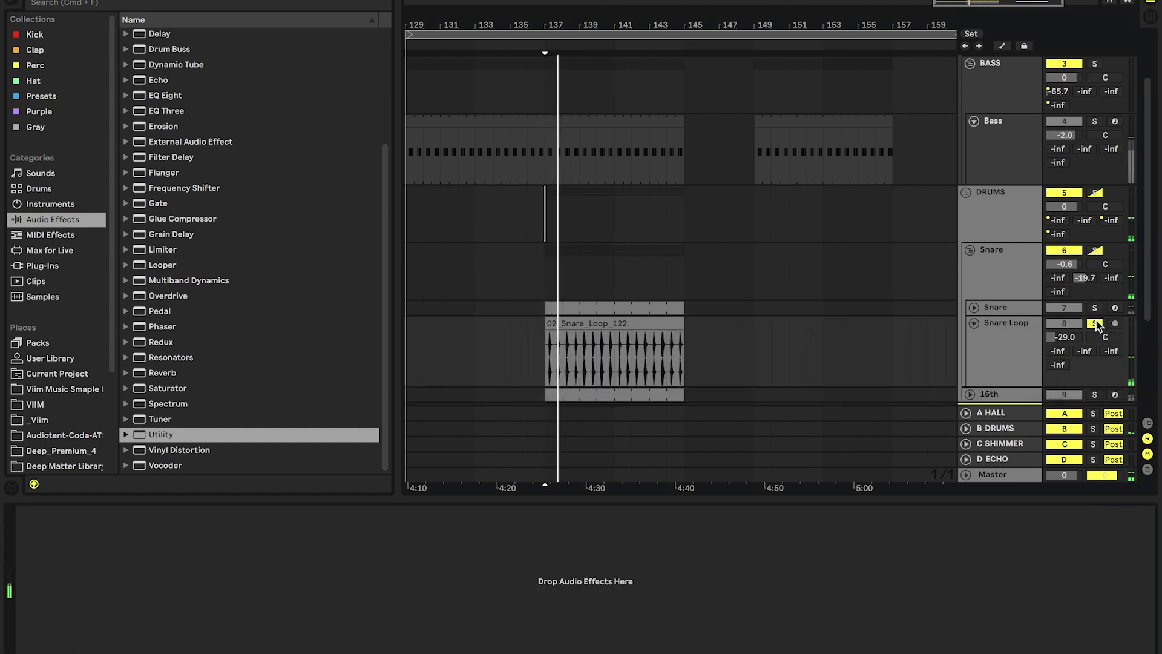
left_click(1005, 342)
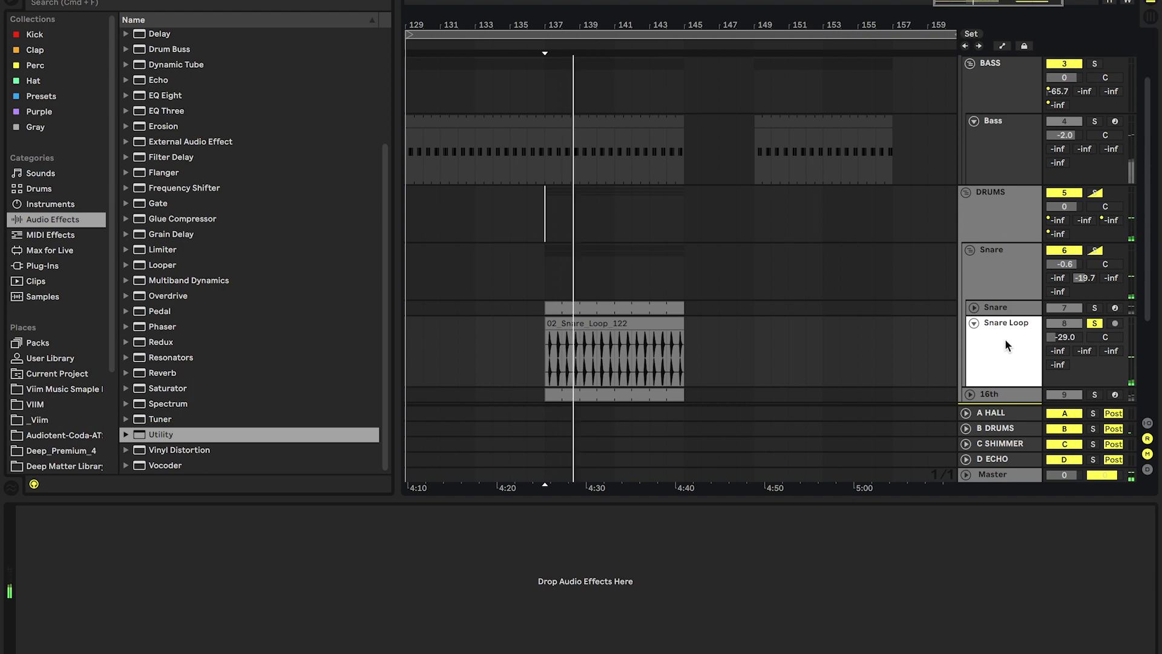
- Audition the soloed Snare group and compare its Audio Effect Rack bypassed and active
left_click(1027, 250)
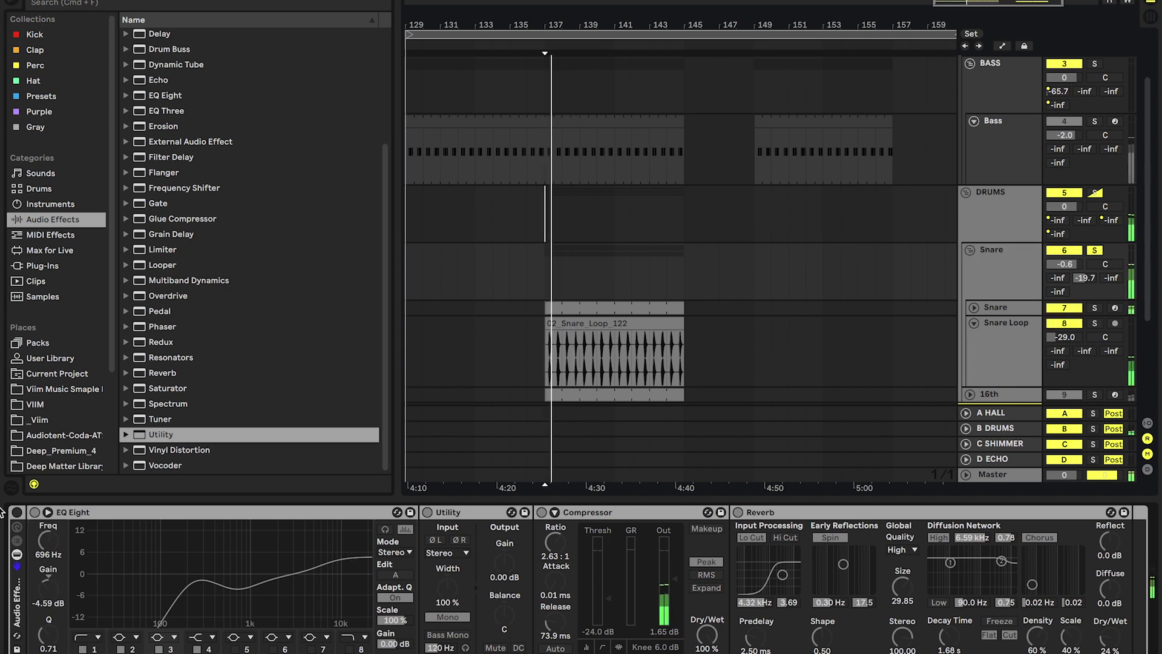
left_click(16, 512)
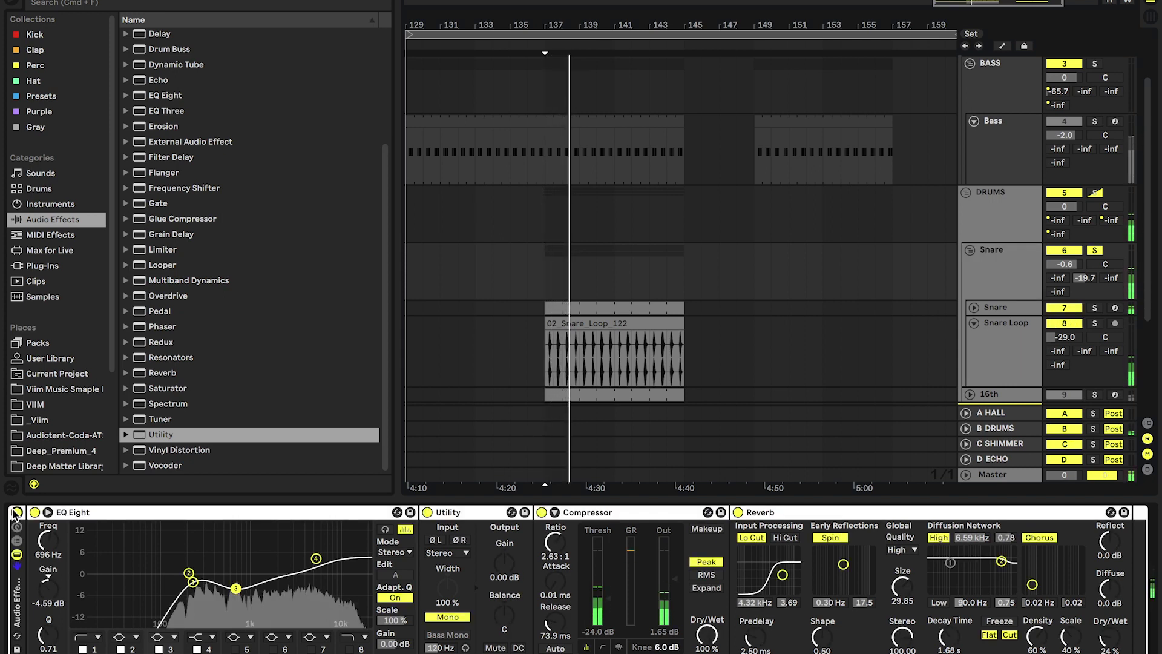
left_click(16, 512)
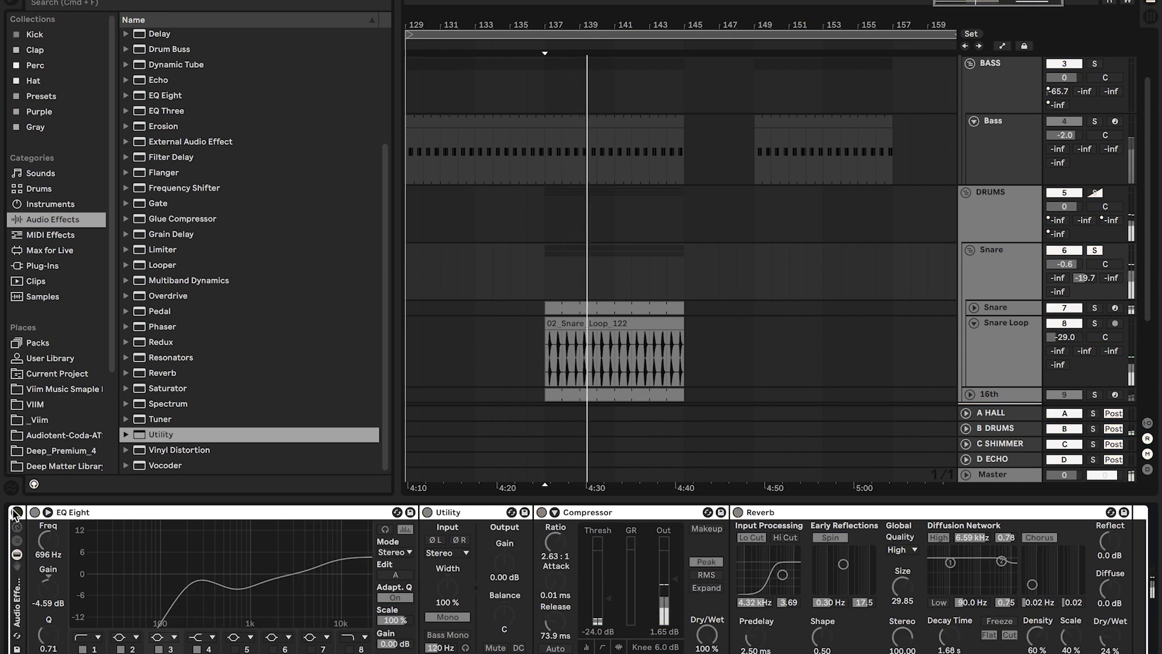
left_click(16, 512)
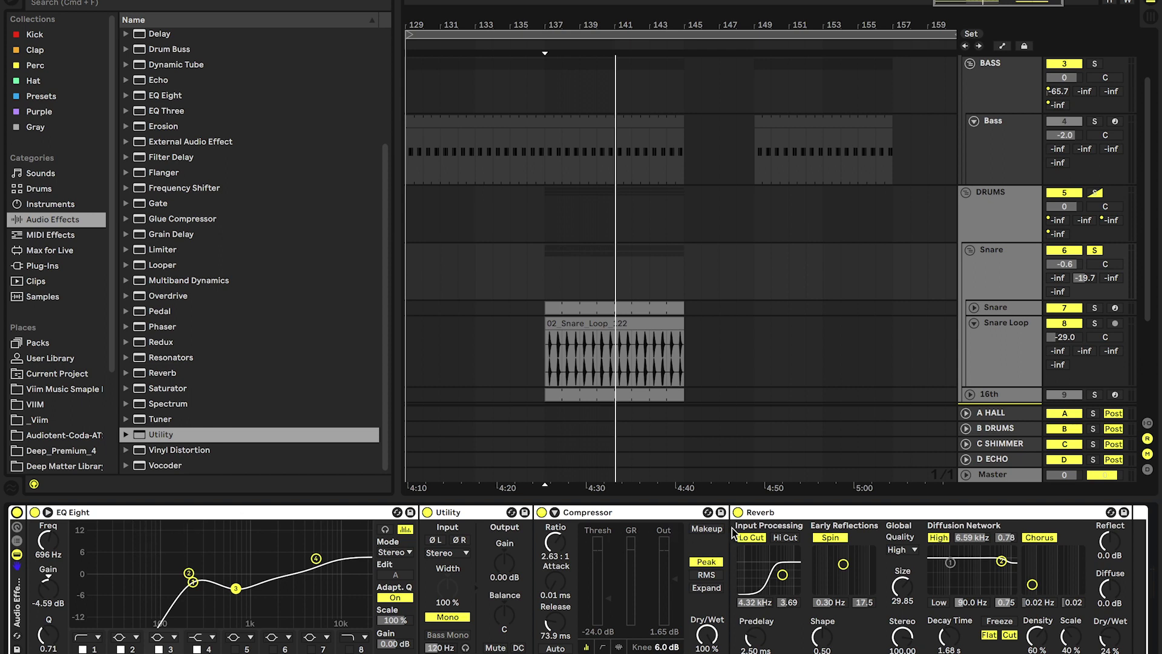
- Unsolo the Snare group, compare the full mix with its Audio Effect Rack bypassed and active, and stop playback
left_click(1097, 256)
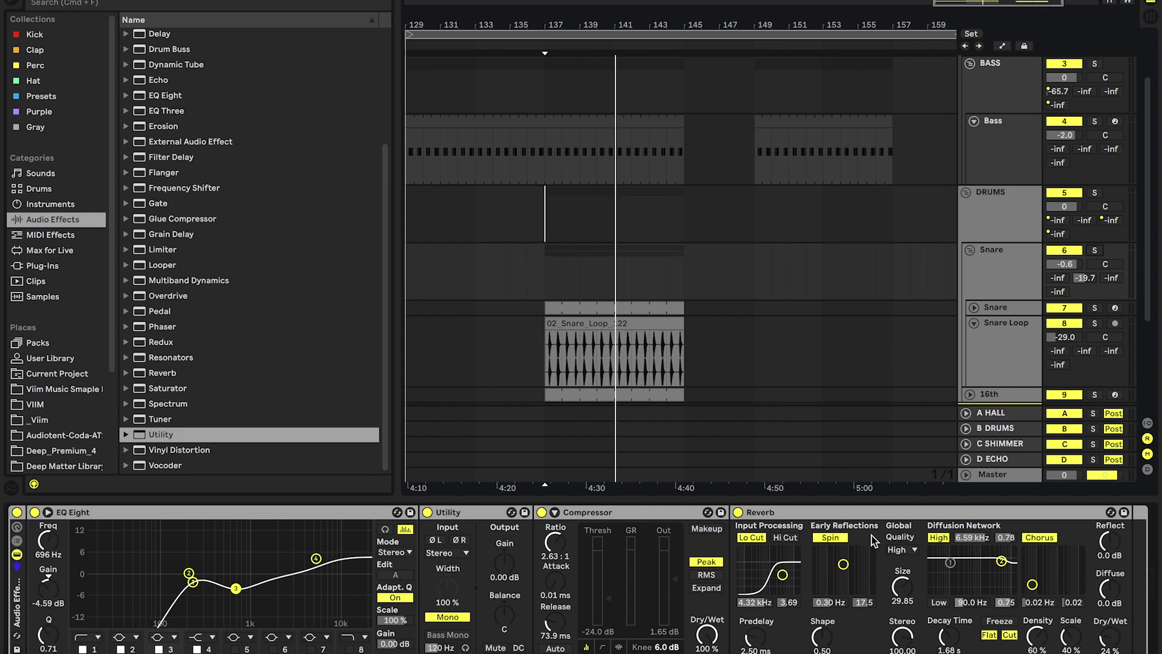
key("space")
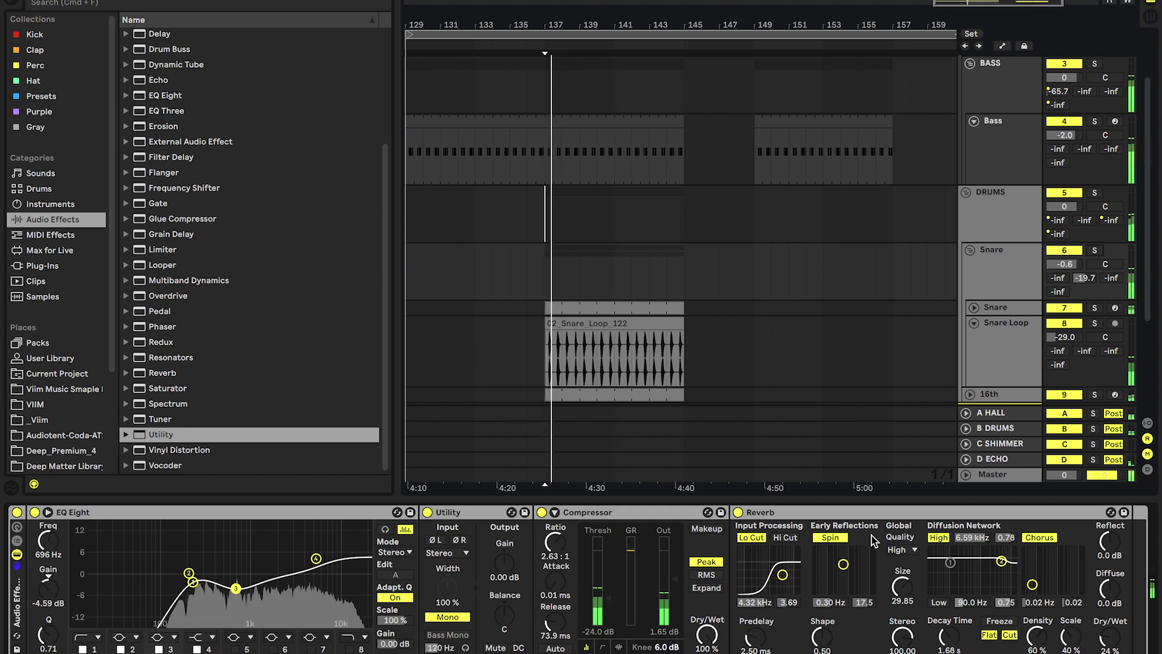
left_click(16, 513)
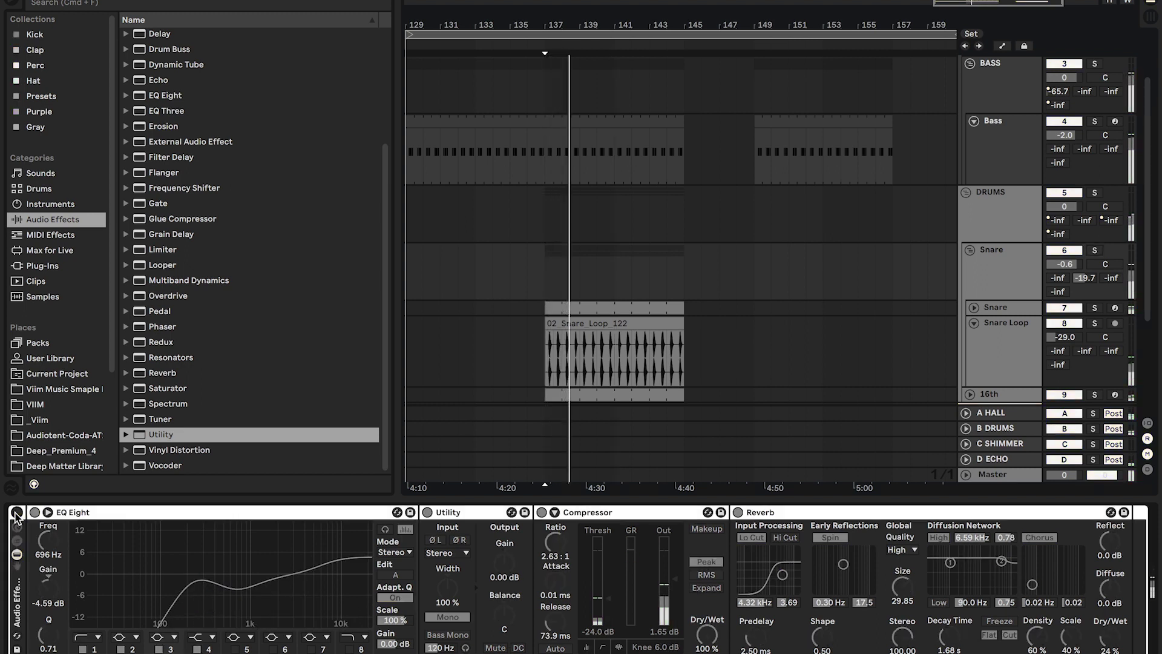
left_click(16, 513)
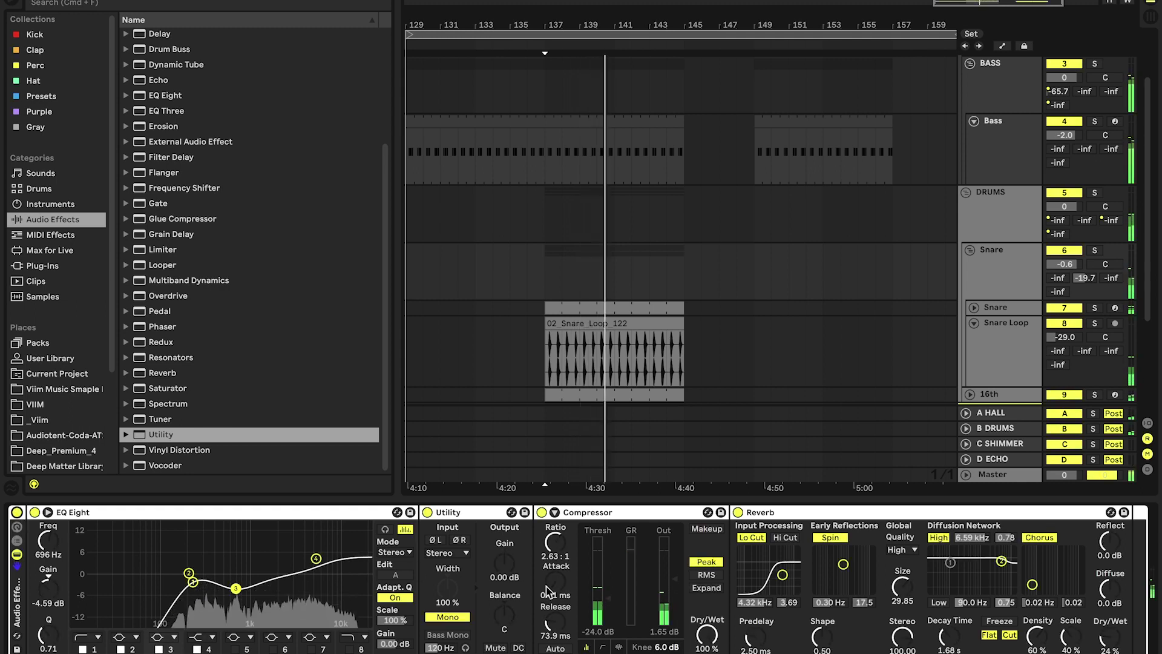
key("space")
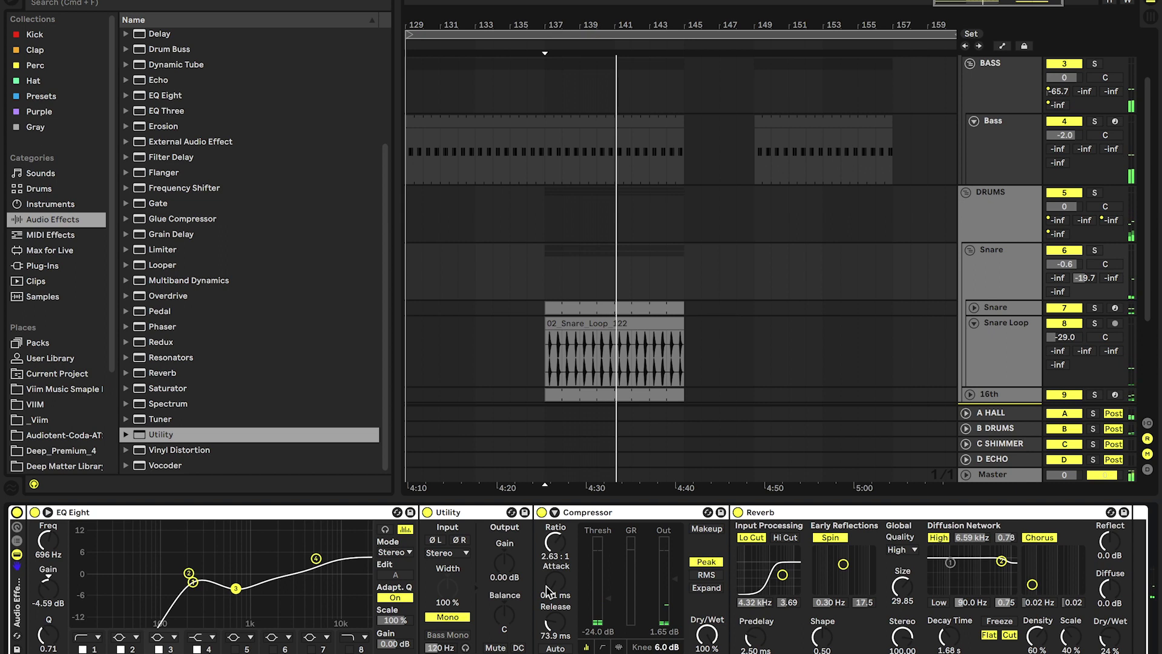
- Inspect the 16th track's MIDI clip, and view its closed hat sample and EQ Eight in the device chain
left_click(993, 377)
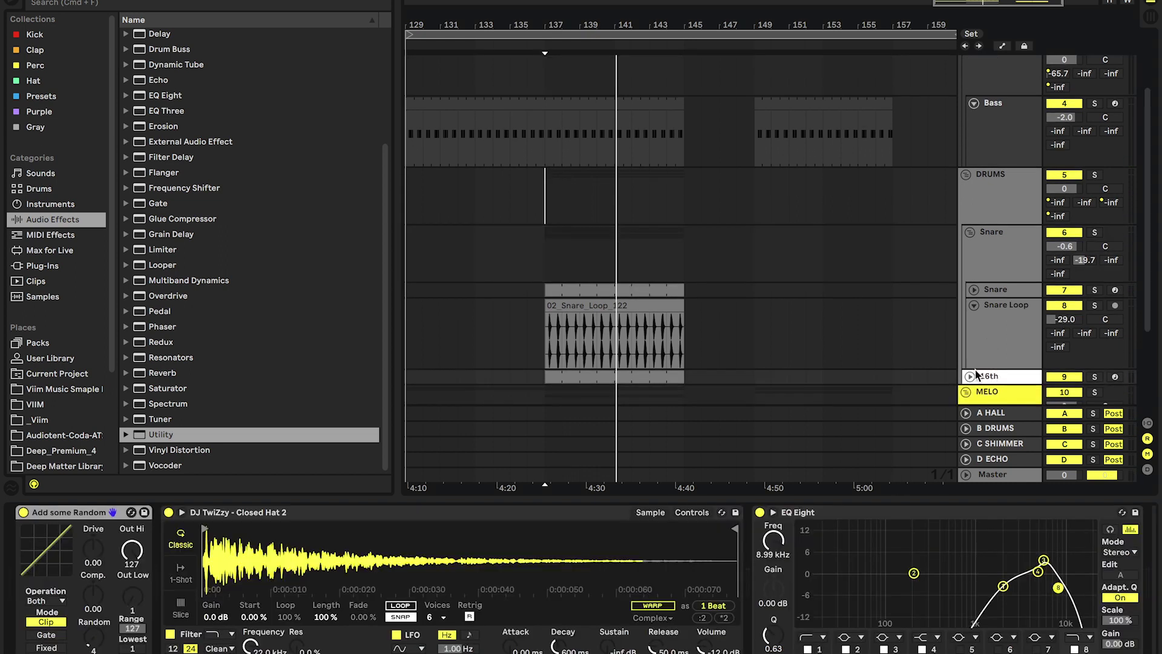
double_click(558, 379)
left_click(327, 356)
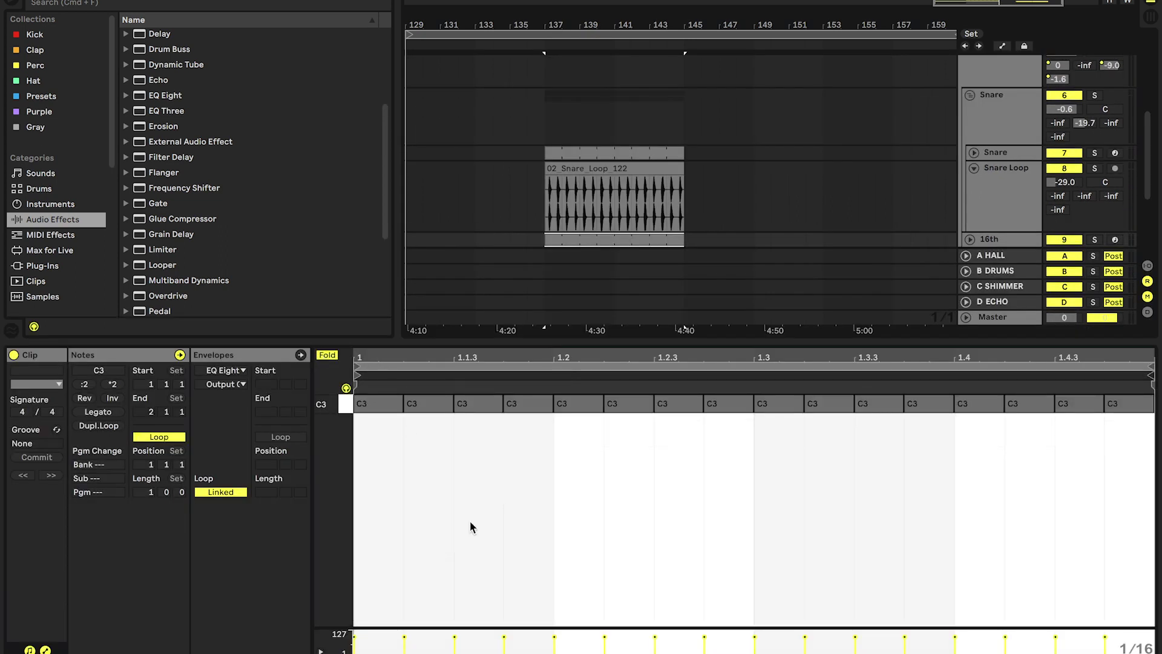
left_click(998, 240)
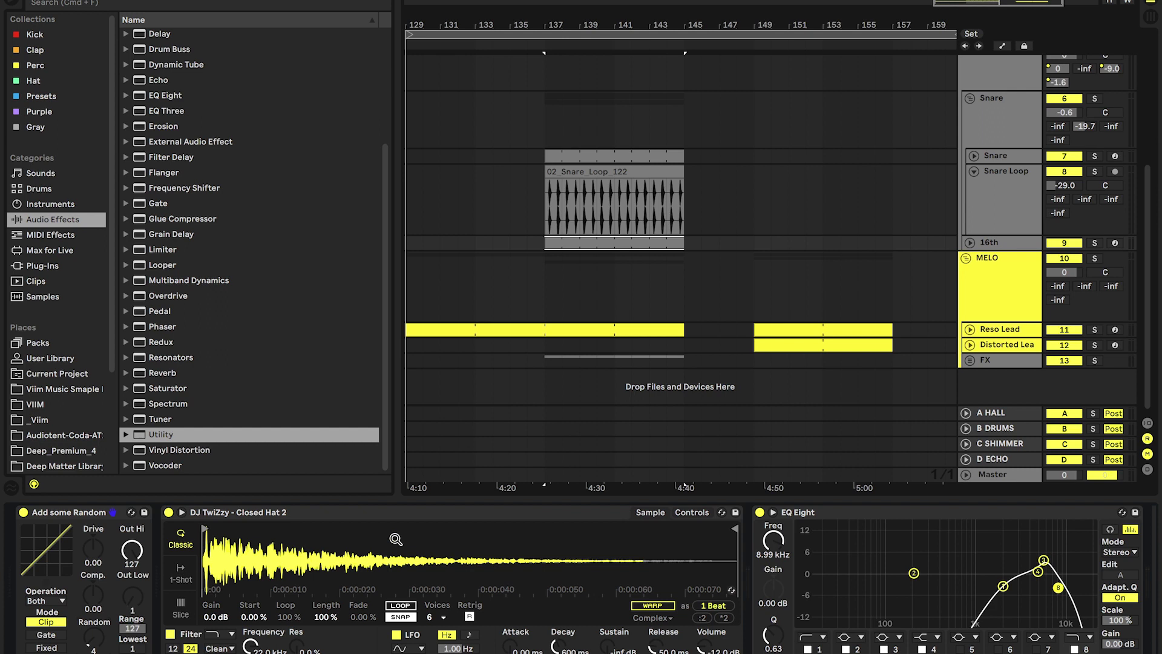
scroll(396, 538, "right", 2)
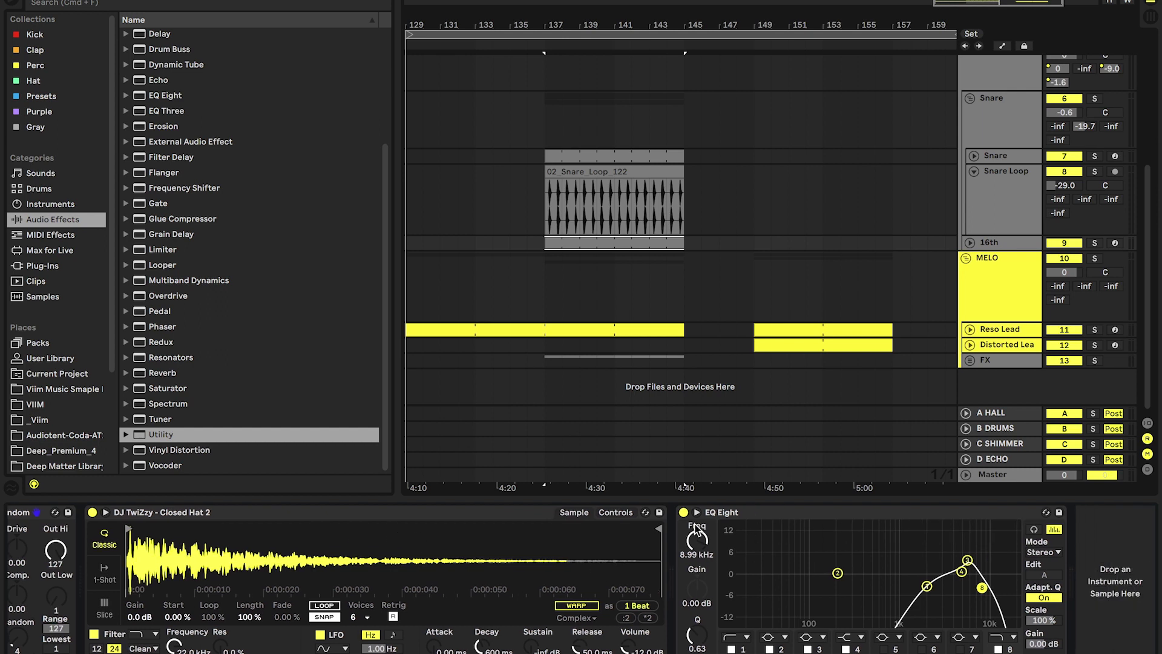
- Solo the 16th track, compare its EQ Eight bypassed and active, and select the EQ's peak band at 6.12 kHz
left_click(1008, 247)
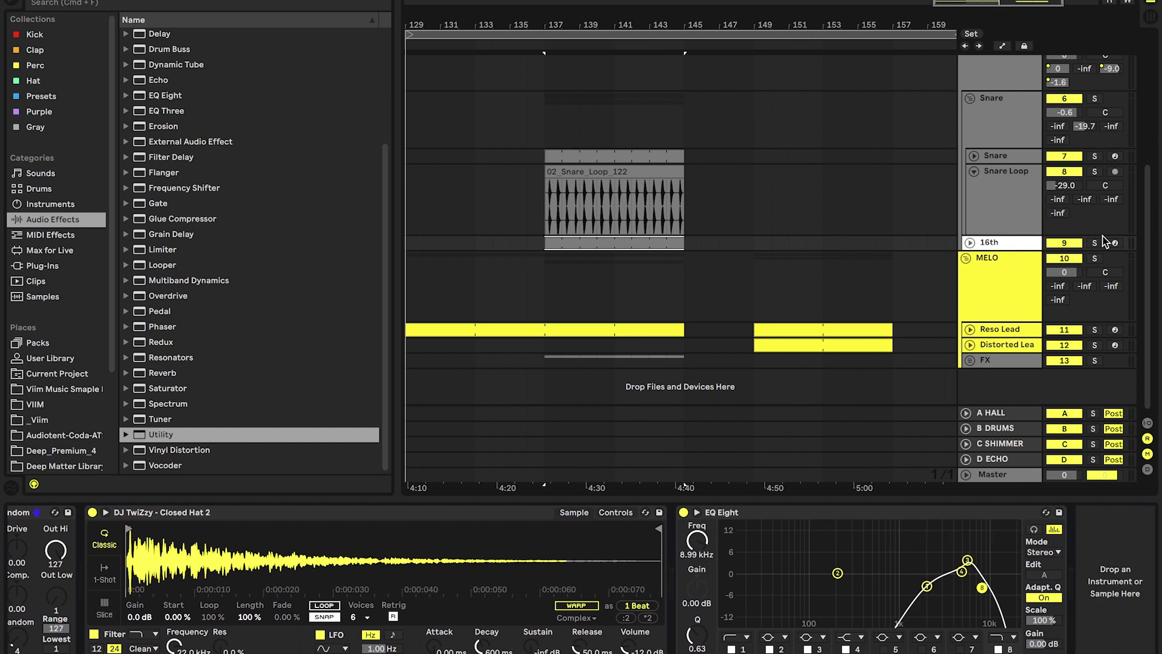
left_click(1094, 243)
left_click(684, 512)
key("space")
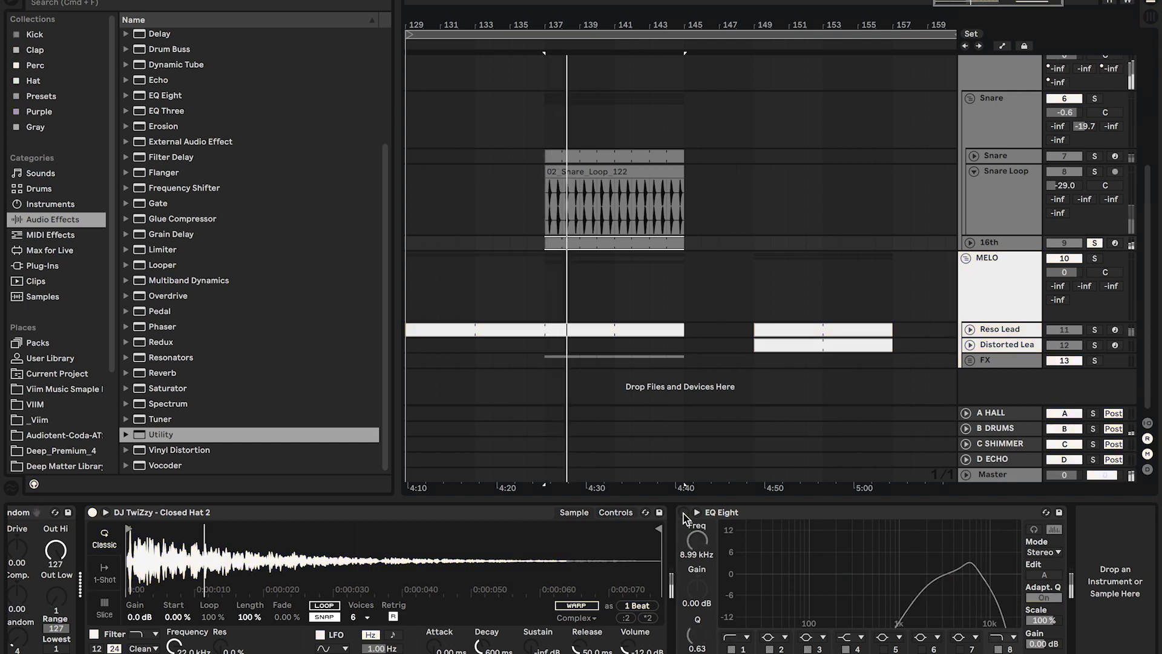
left_click(683, 512)
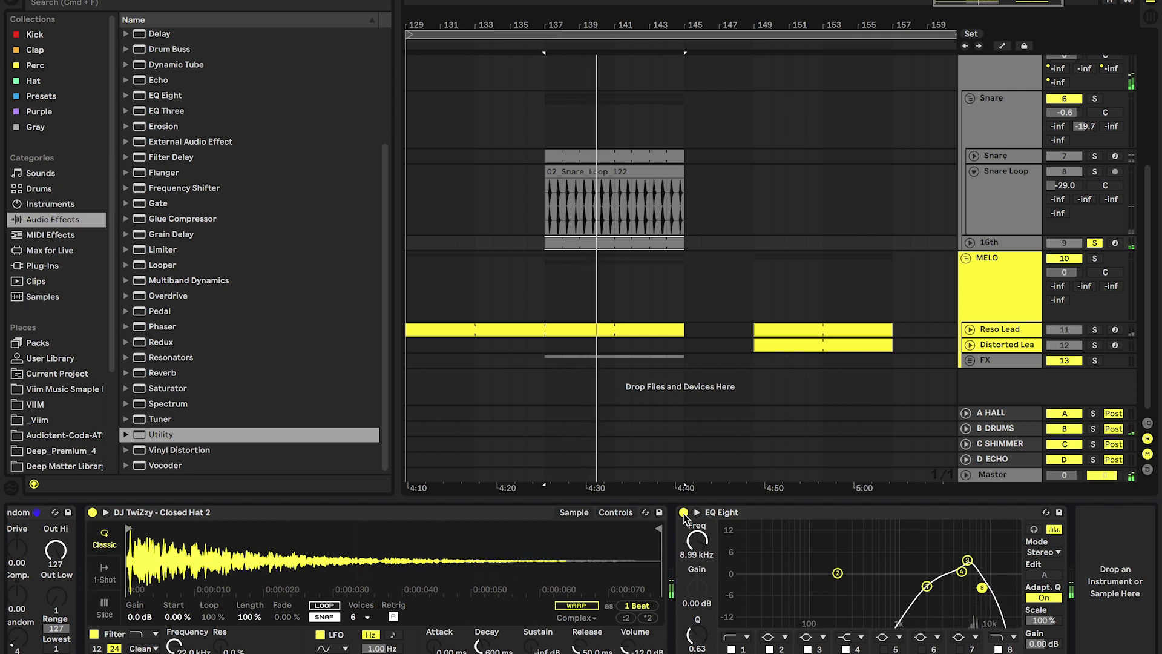
left_click(683, 513)
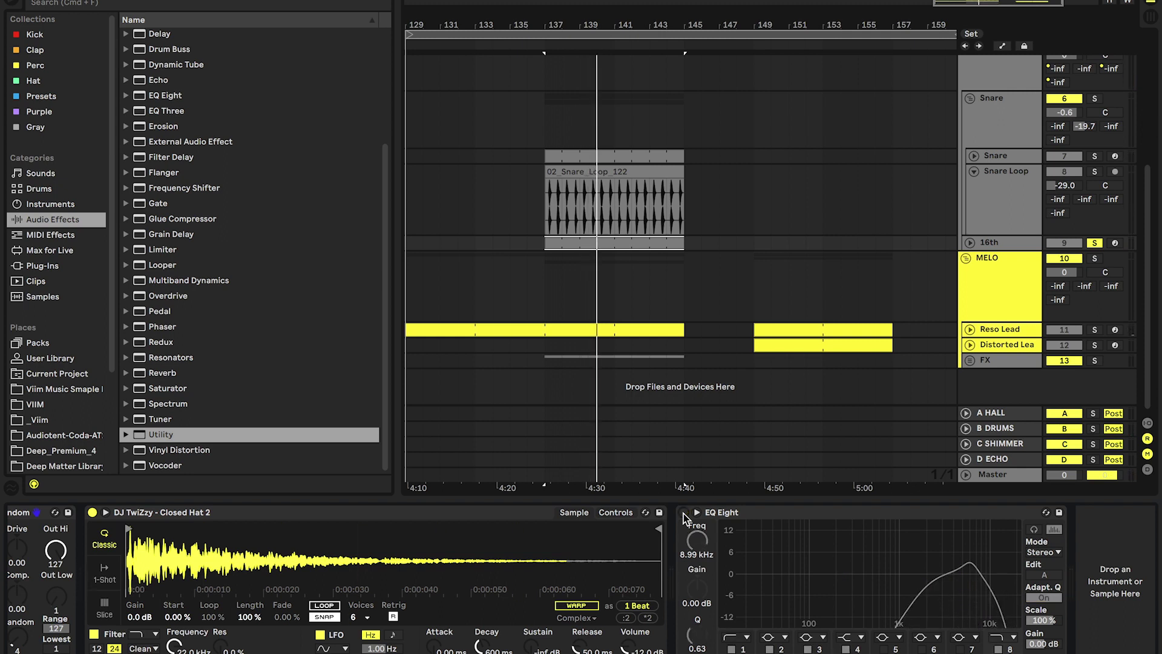
left_click(683, 513)
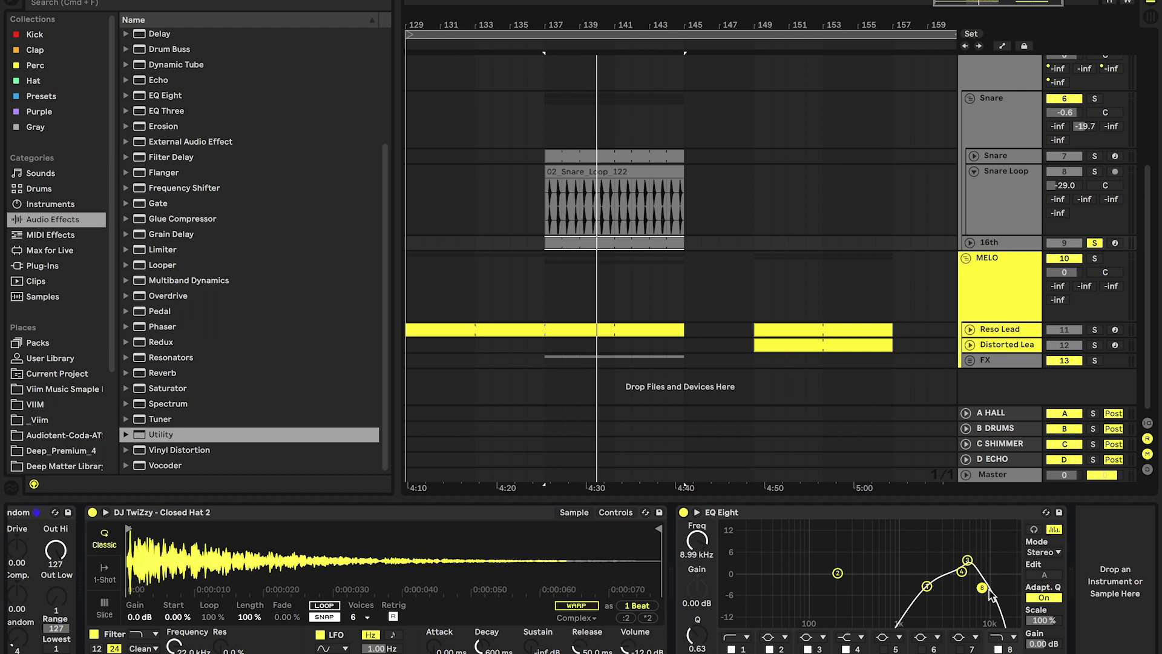
left_click(969, 560)
- Unsolo the 16th track and compare the full mix with its EQ Eight bypassed and active
left_click(1094, 243)
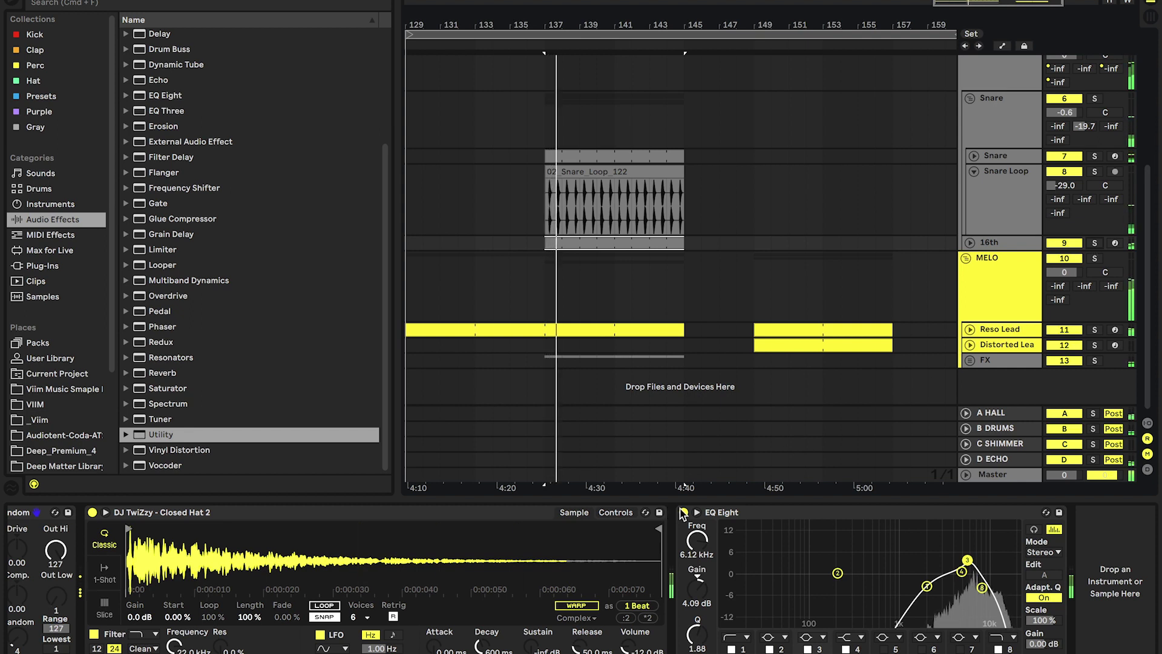
left_click(683, 512)
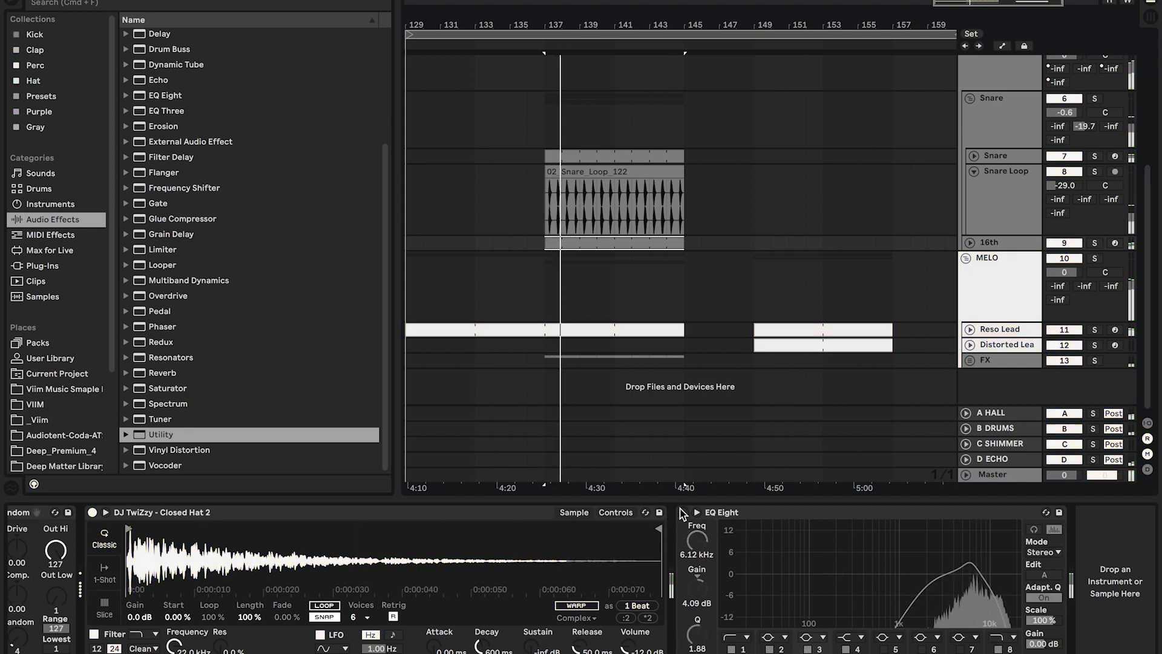
left_click(684, 513)
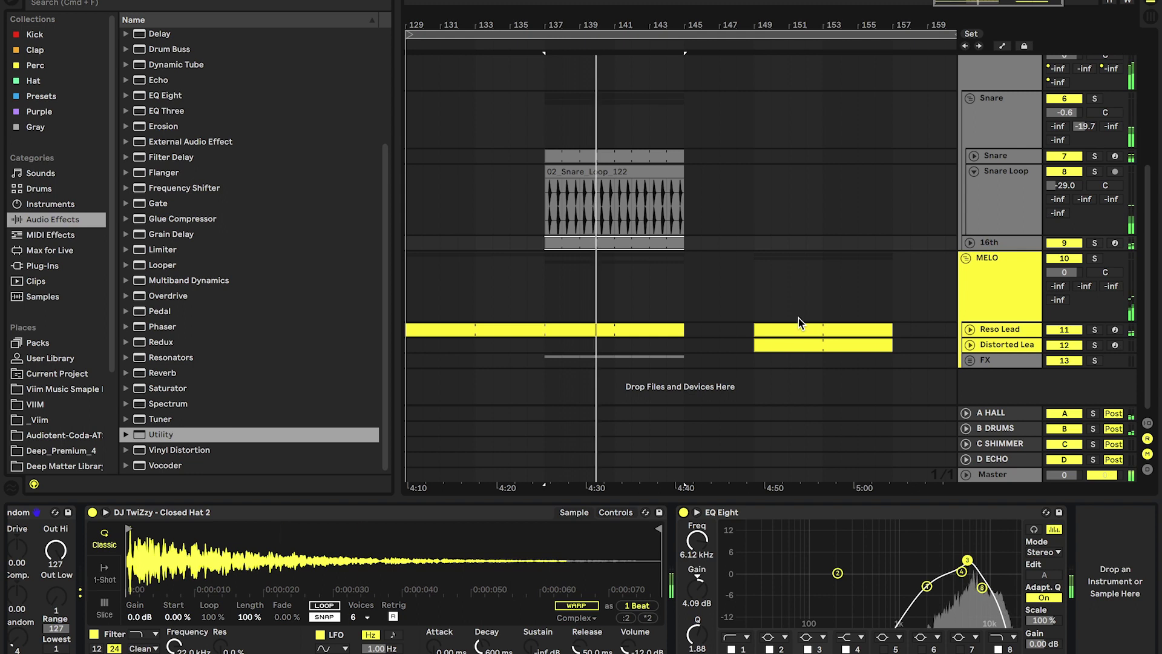
- Open the EffectRack plug-in on the DRUMS group, compare it bypassed and active, and close its window
left_click(1008, 215)
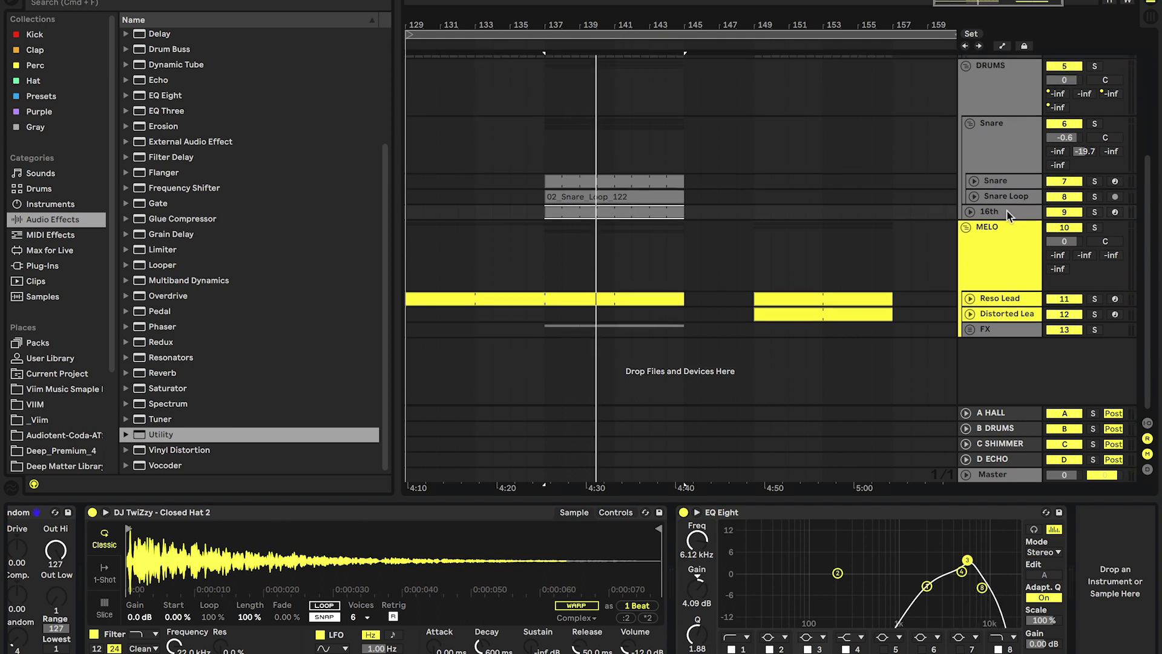
left_click(1007, 97)
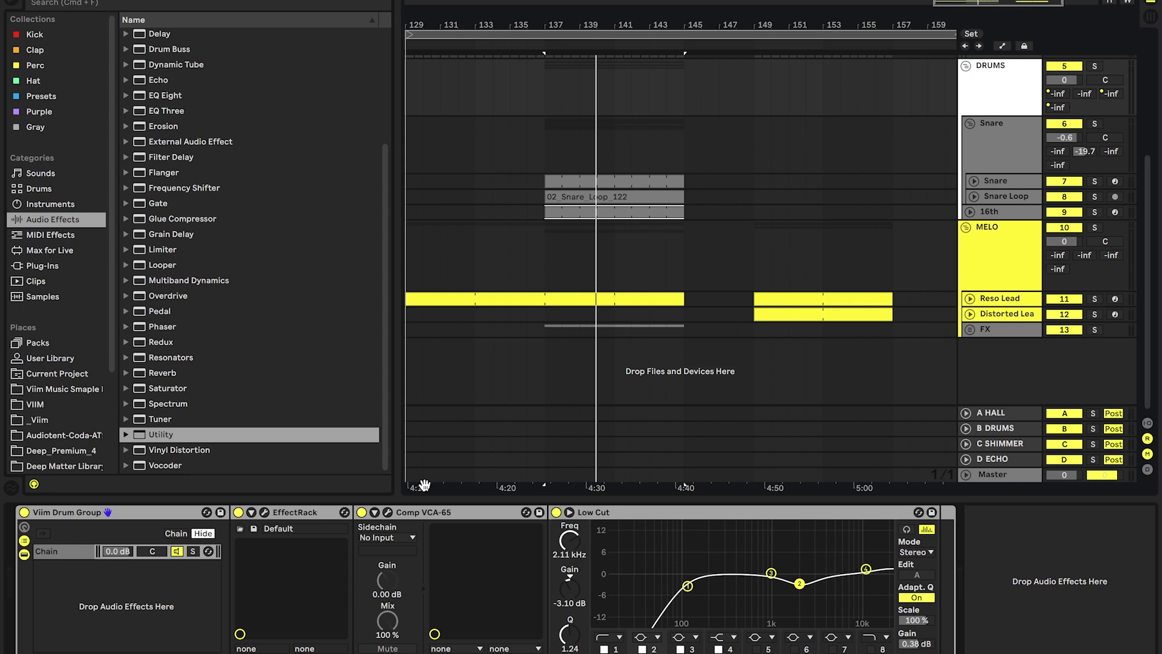
left_click(265, 512)
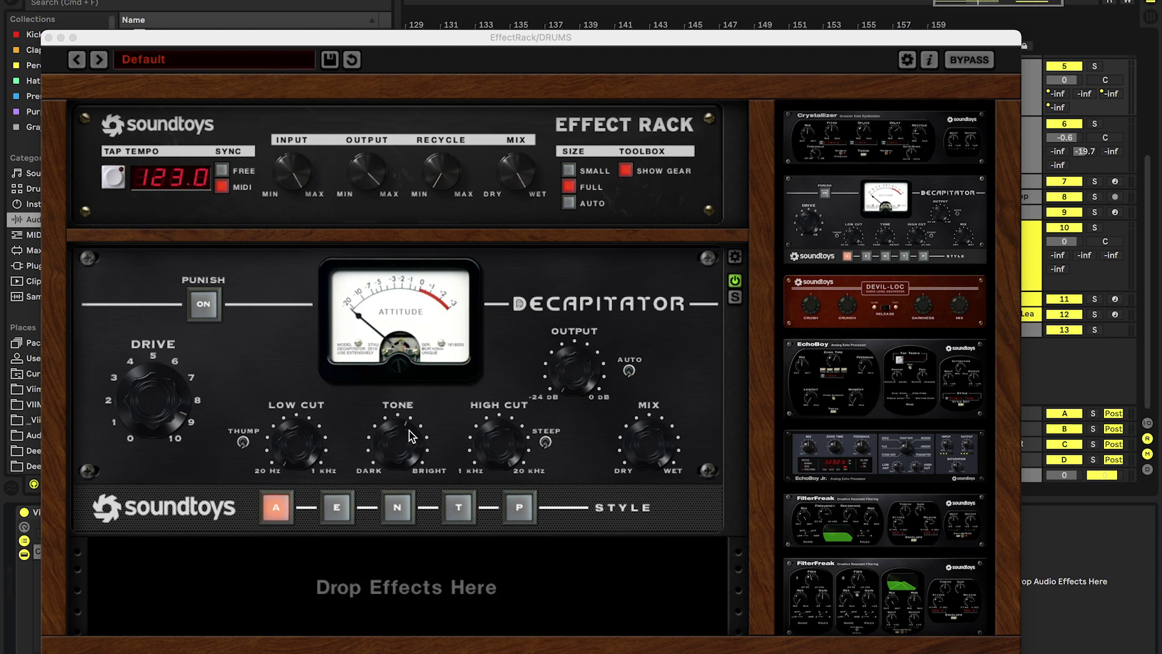
left_click(971, 60)
left_click(976, 57)
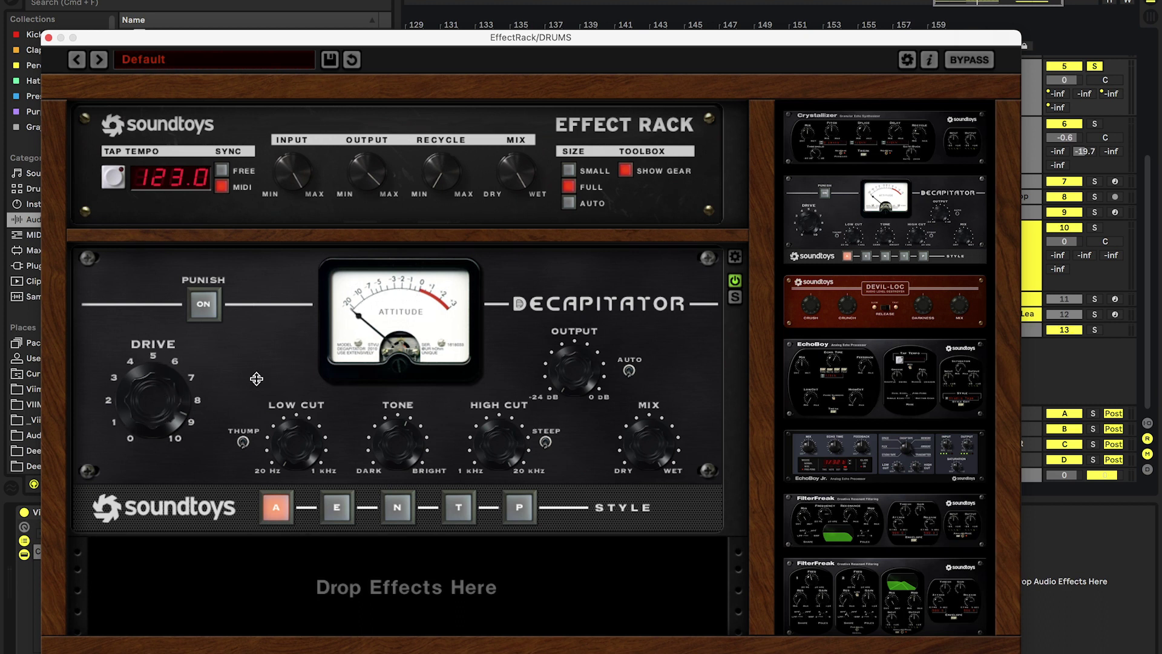
left_click(48, 37)
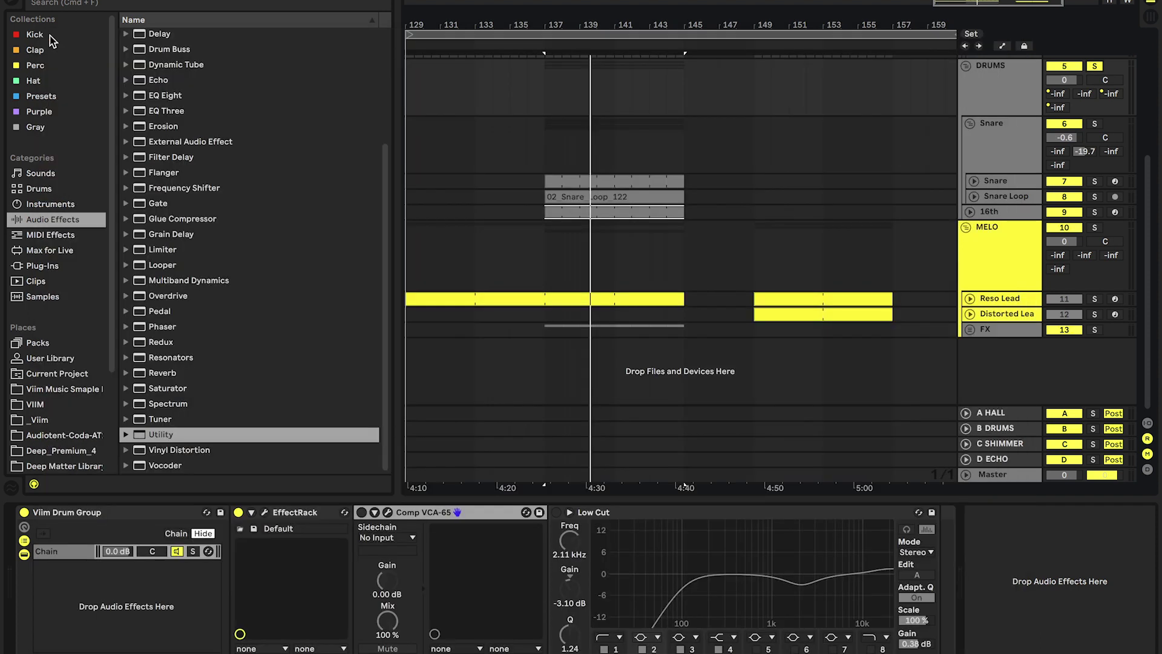
- Enable Comp VCA-65 on the DRUMS group, compare it off and on with its interface open, and close the window
left_click(361, 513)
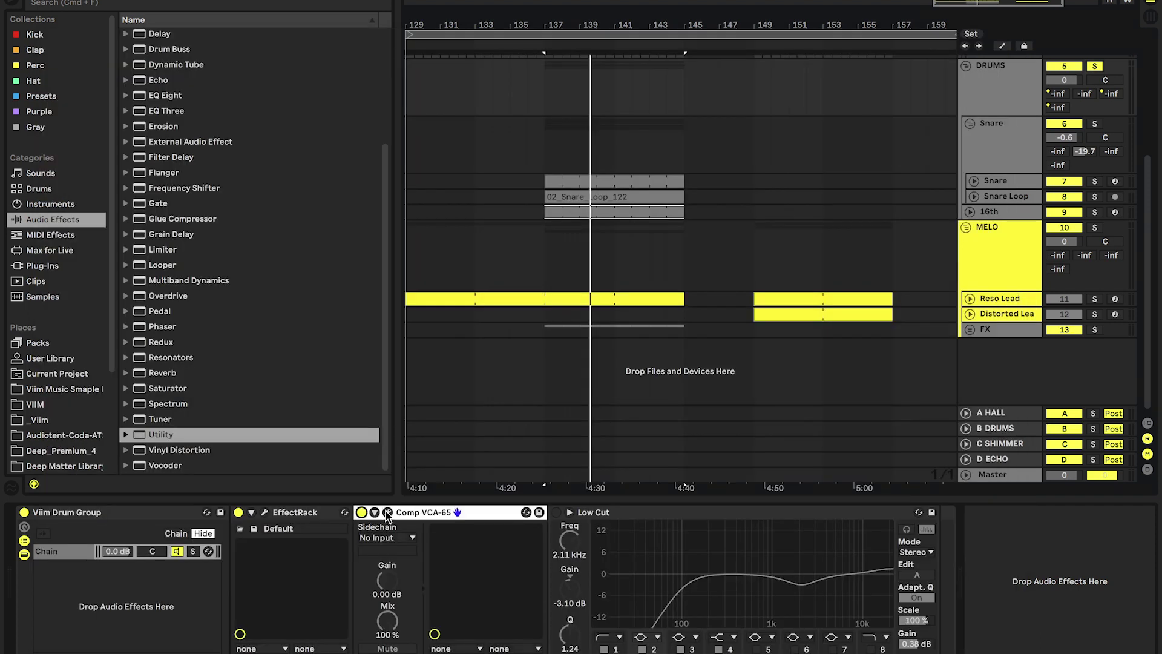
left_click(388, 513)
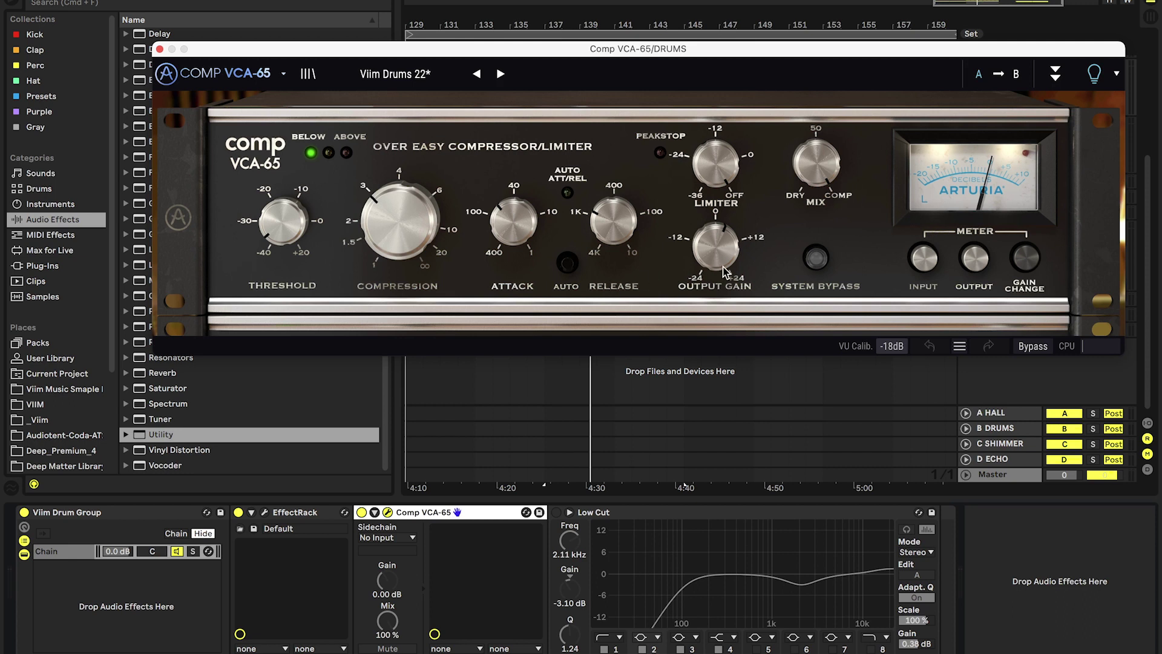
key("space")
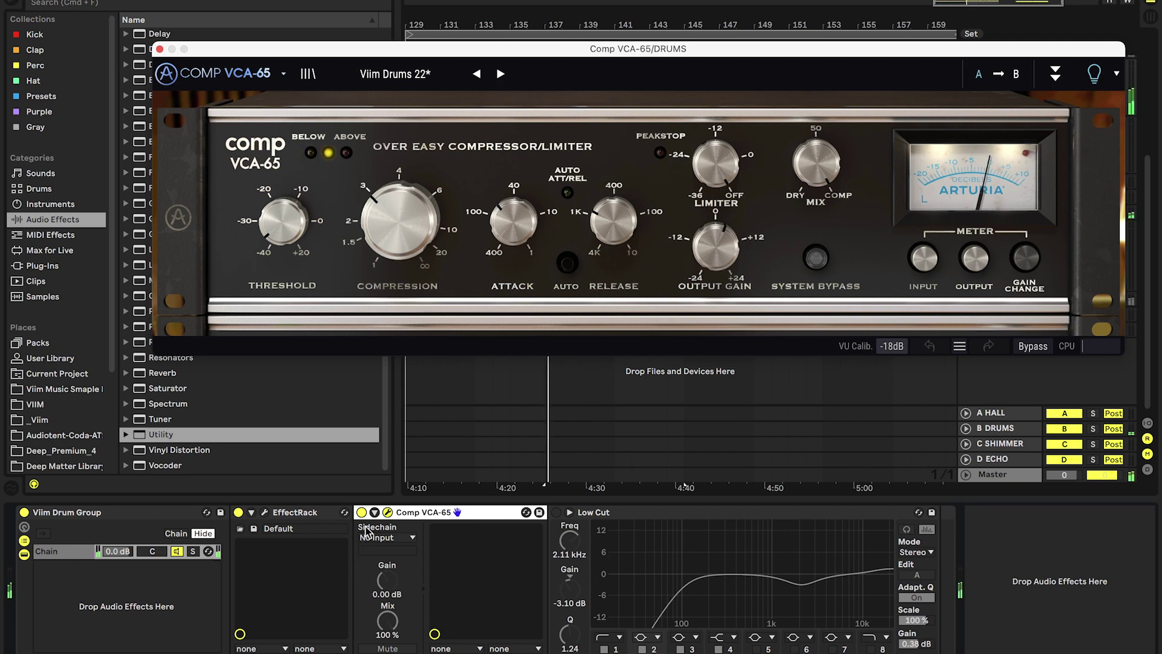
left_click(361, 512)
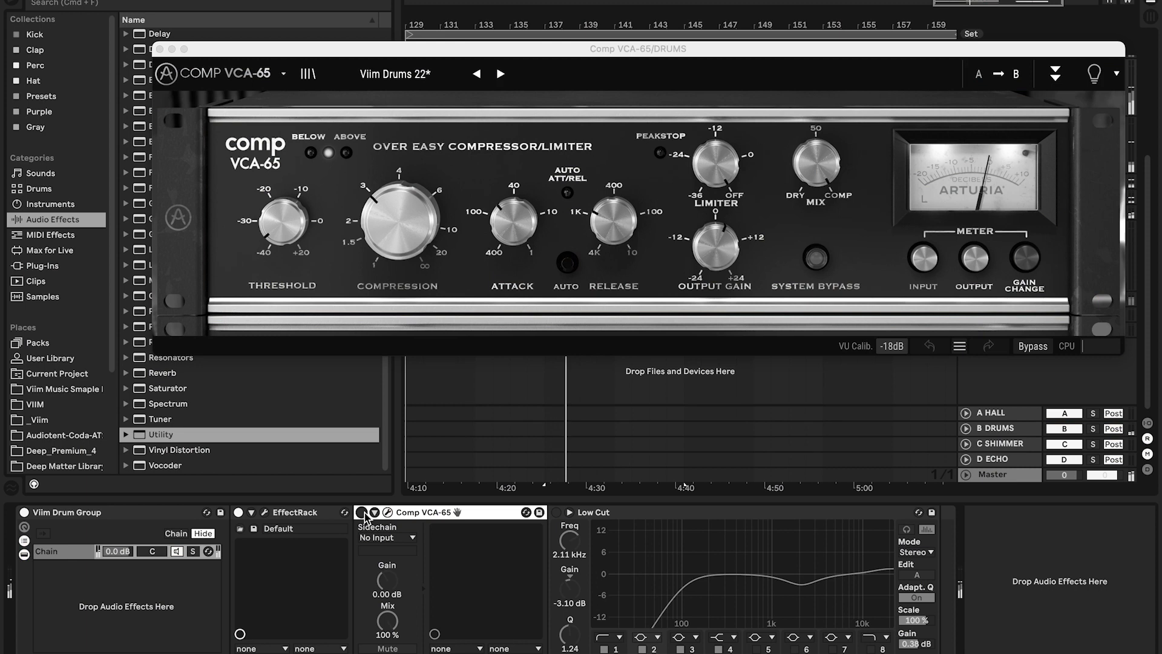
left_click(362, 512)
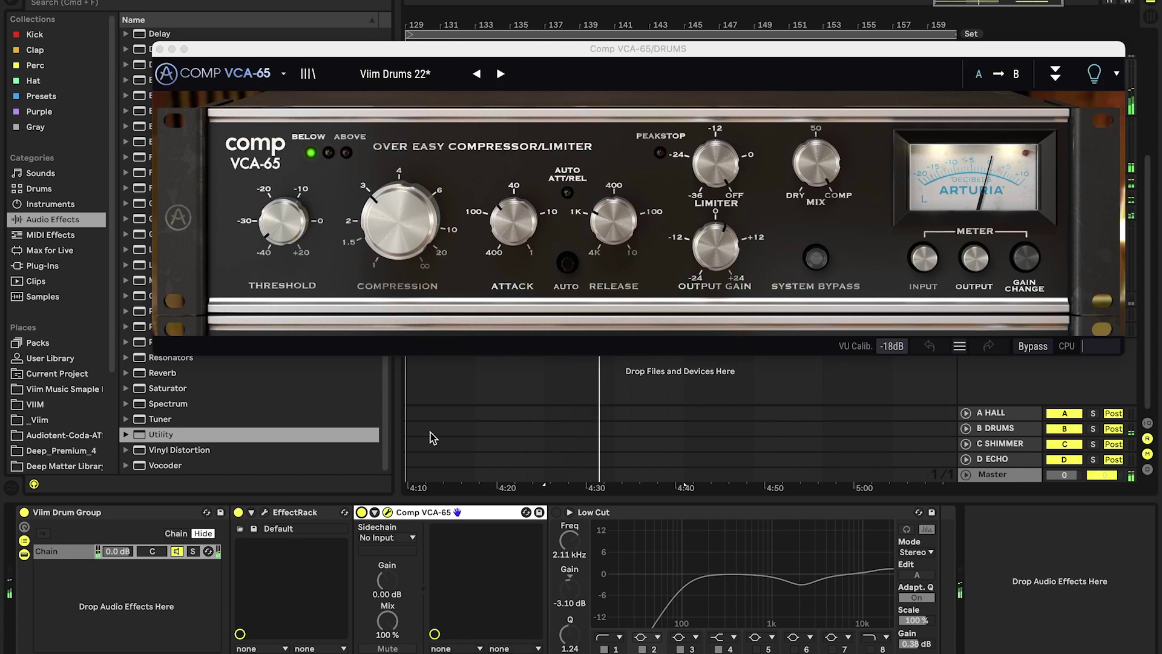
left_click(388, 512)
- Enable the Low Cut EQ, unsolo DRUMS, and compare the full mix with the Viim Drum Group rack bypassed and active
left_click(556, 512)
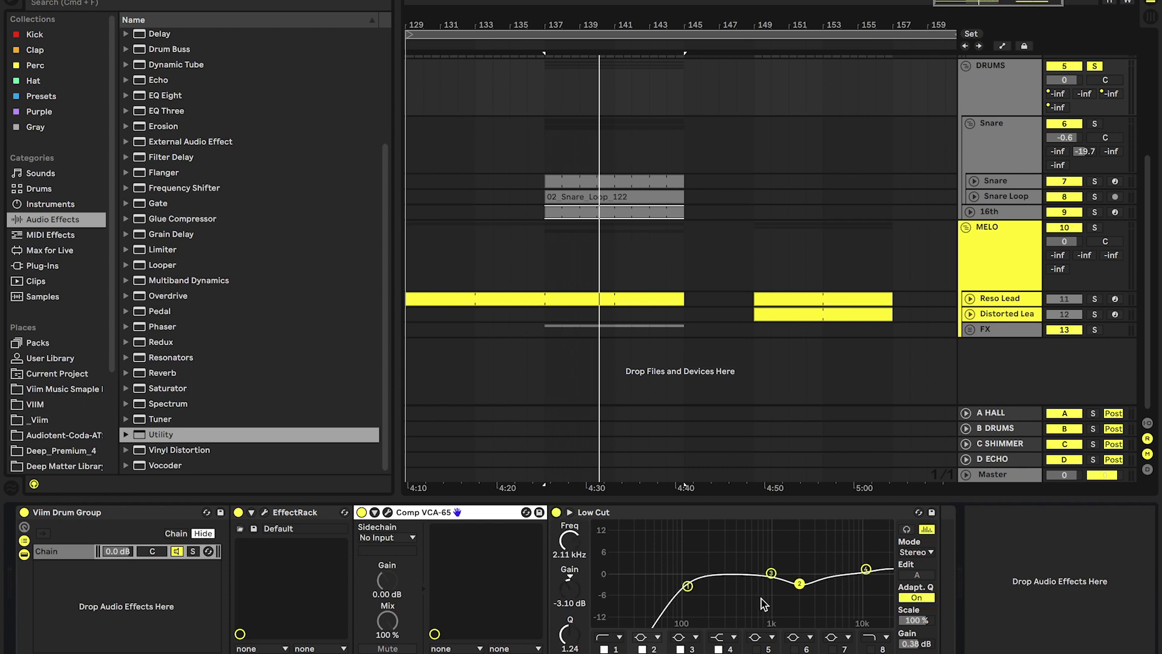
left_click(1094, 66)
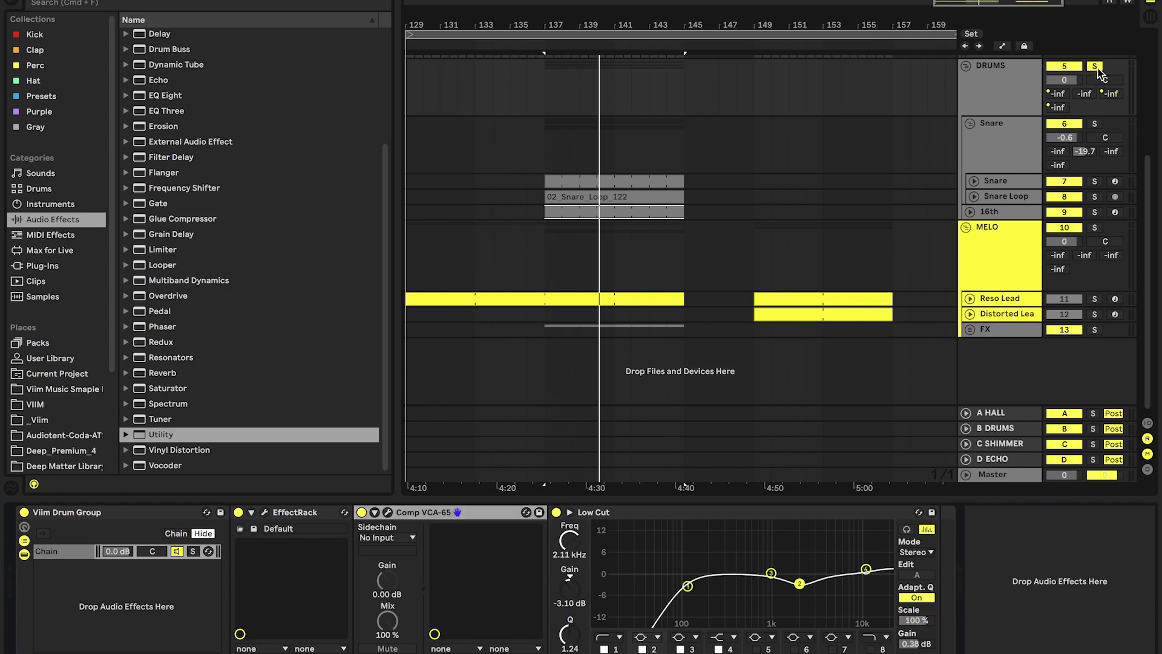
key("space")
left_click(25, 513)
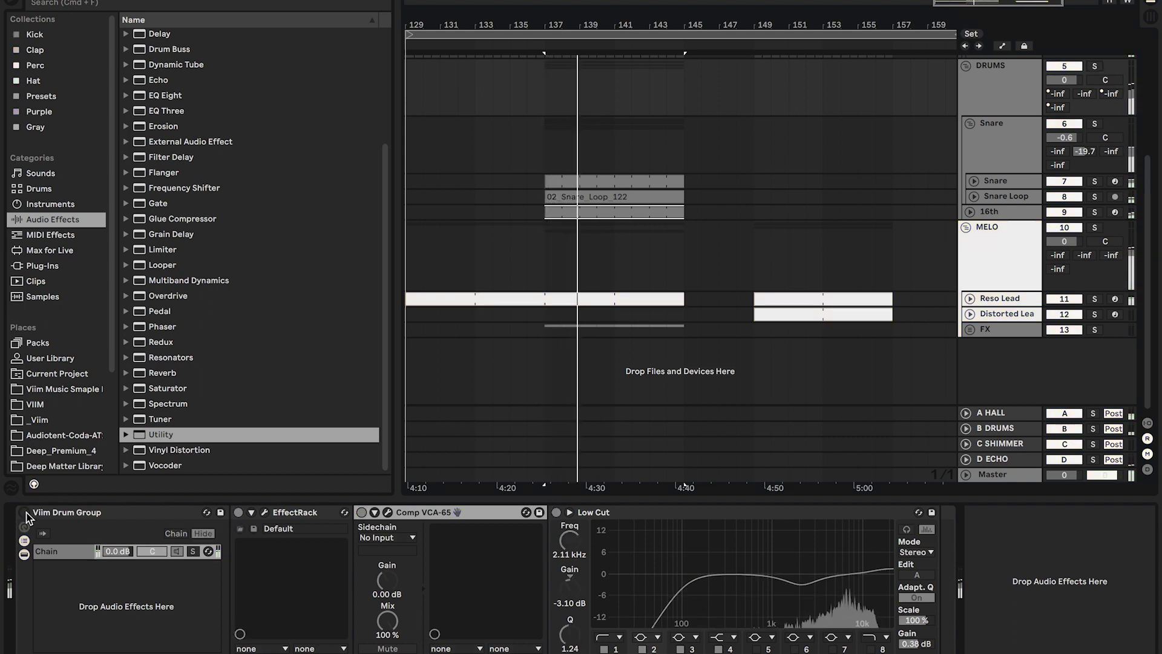
left_click(25, 513)
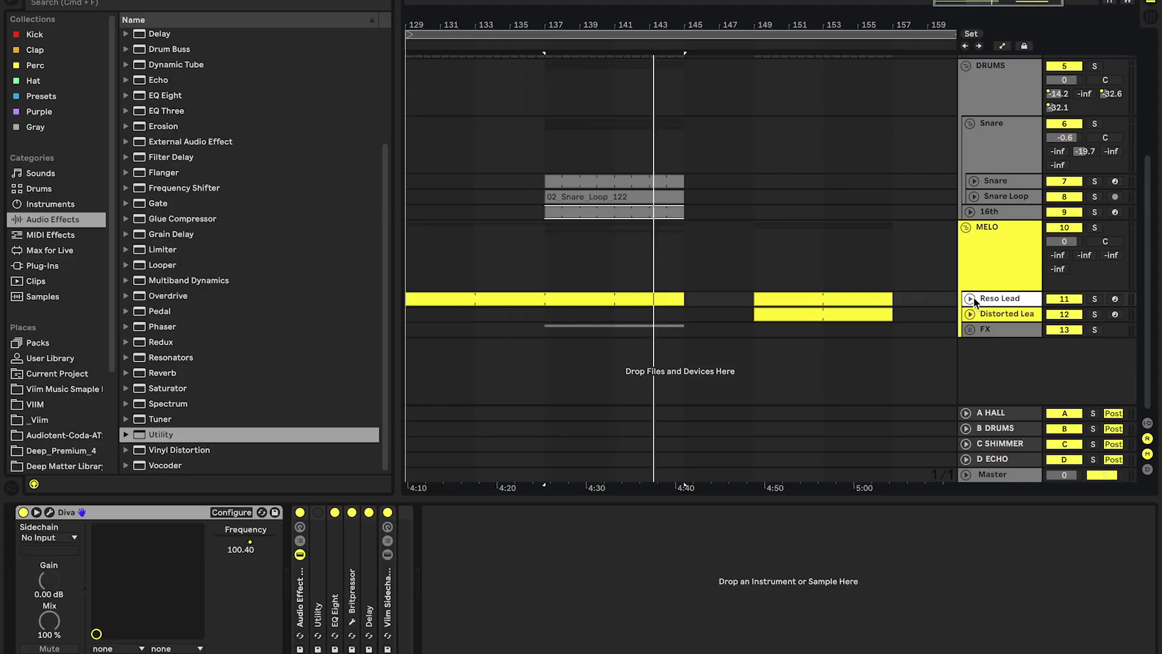
- Solo the Reso Lead track and open its MIDI clip to view the folded G1 and G2 notes
left_click(1094, 299)
double_click(582, 299)
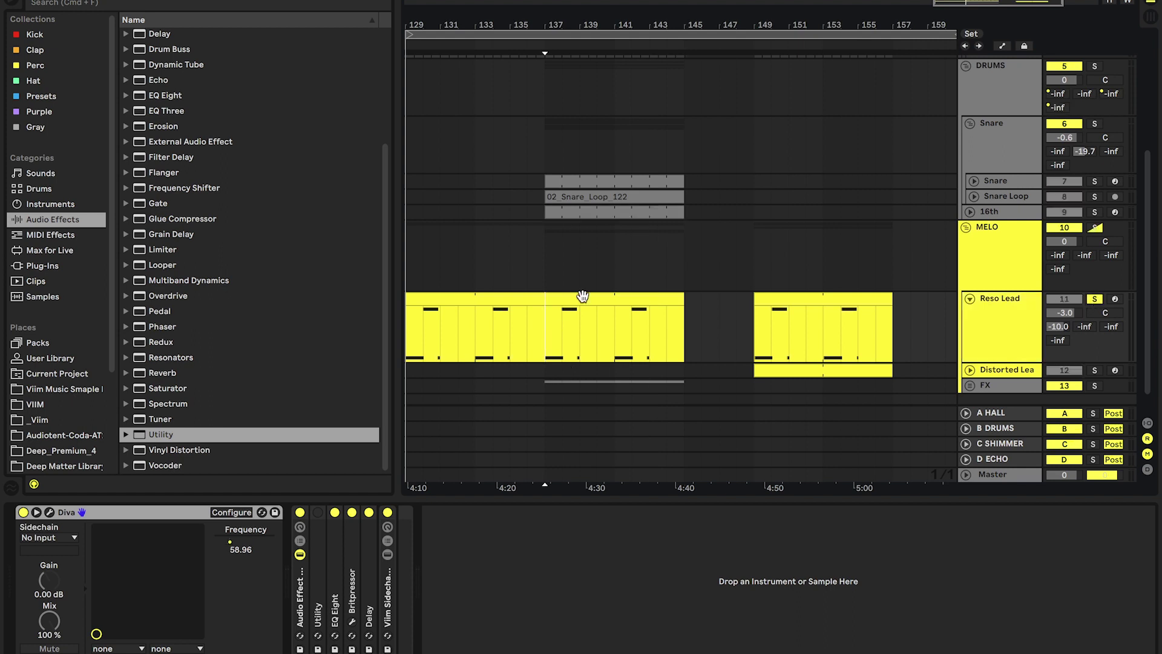
left_click(580, 465)
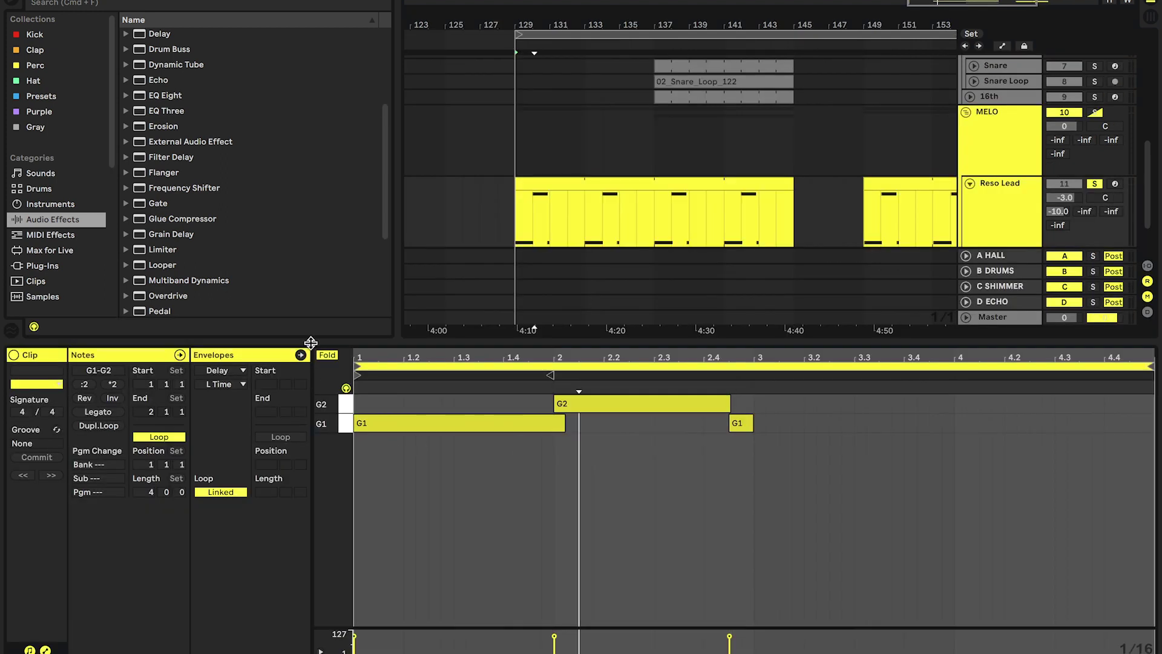
left_click(328, 355)
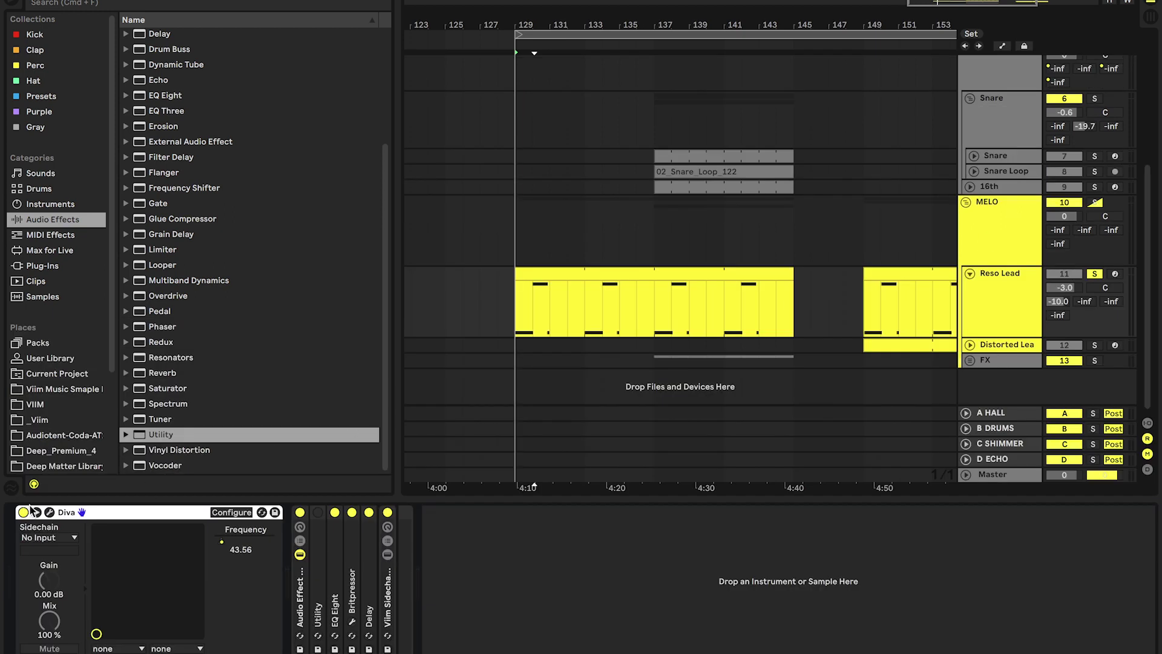
- Open the Diva synth on Reso Lead, inspect its voice stack and Trimmers page voice detune settings, and hide the window
left_click(49, 512)
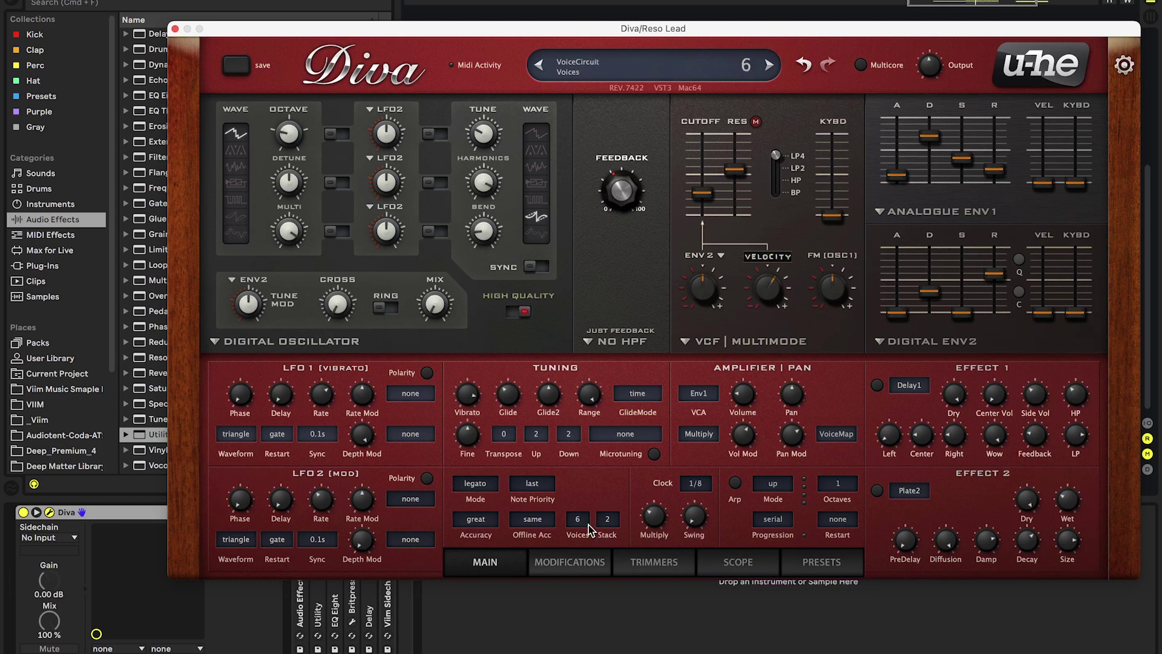
left_click(609, 519)
left_click(604, 526)
left_click(595, 563)
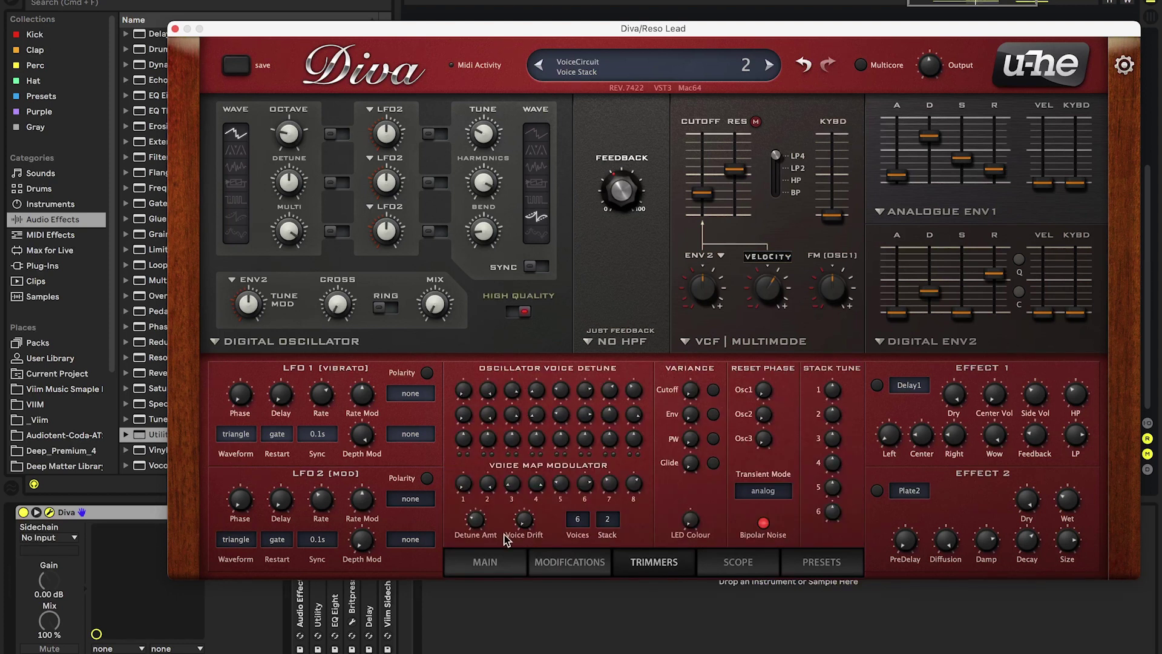
mouse_move(464, 487)
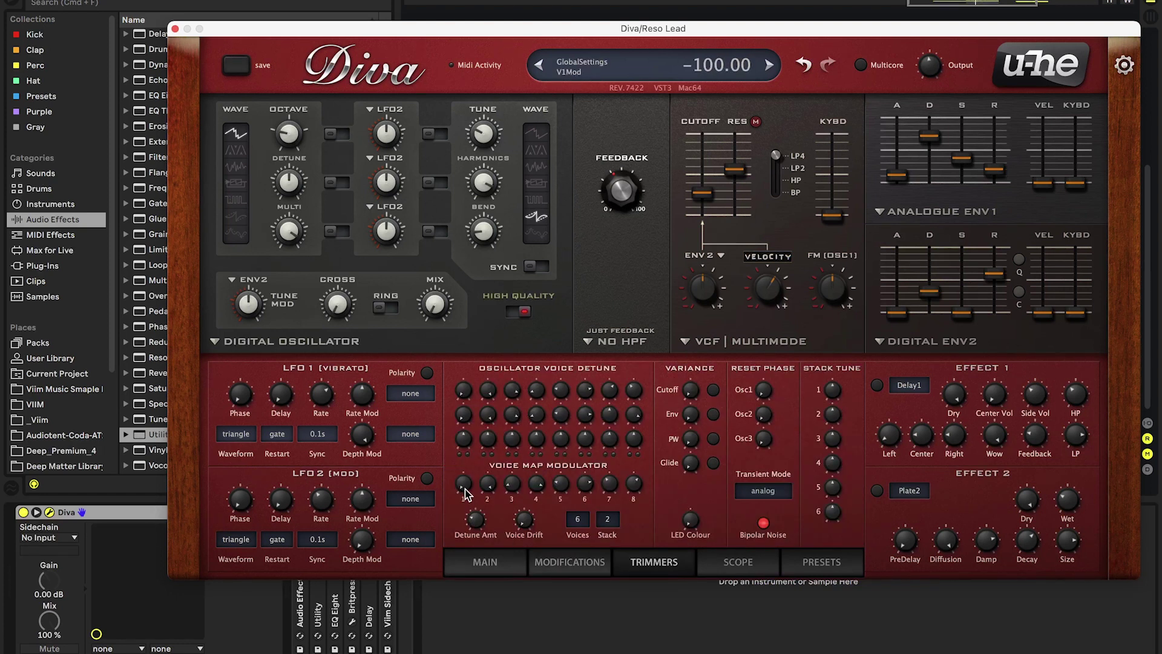
mouse_move(480, 517)
key("super+alt+p")
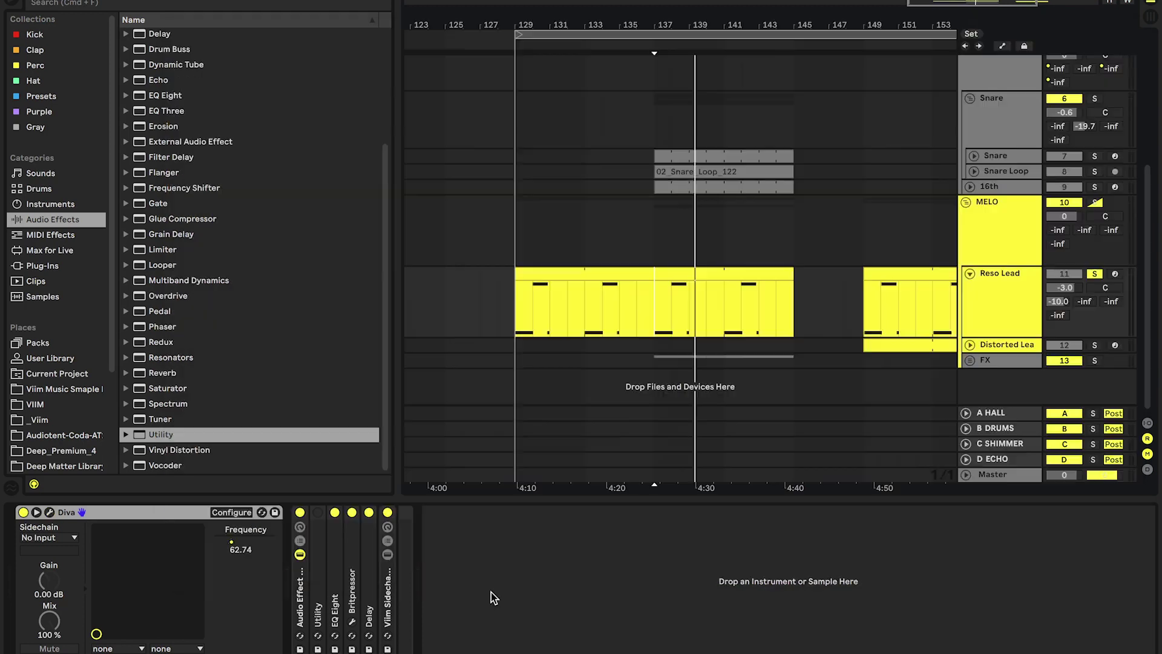
- Expand EQ Eight on Reso Lead, turn off the Viim Sidechain Rack, Delay and Britpressor, and compare the EQ bypassed and active
double_click(336, 567)
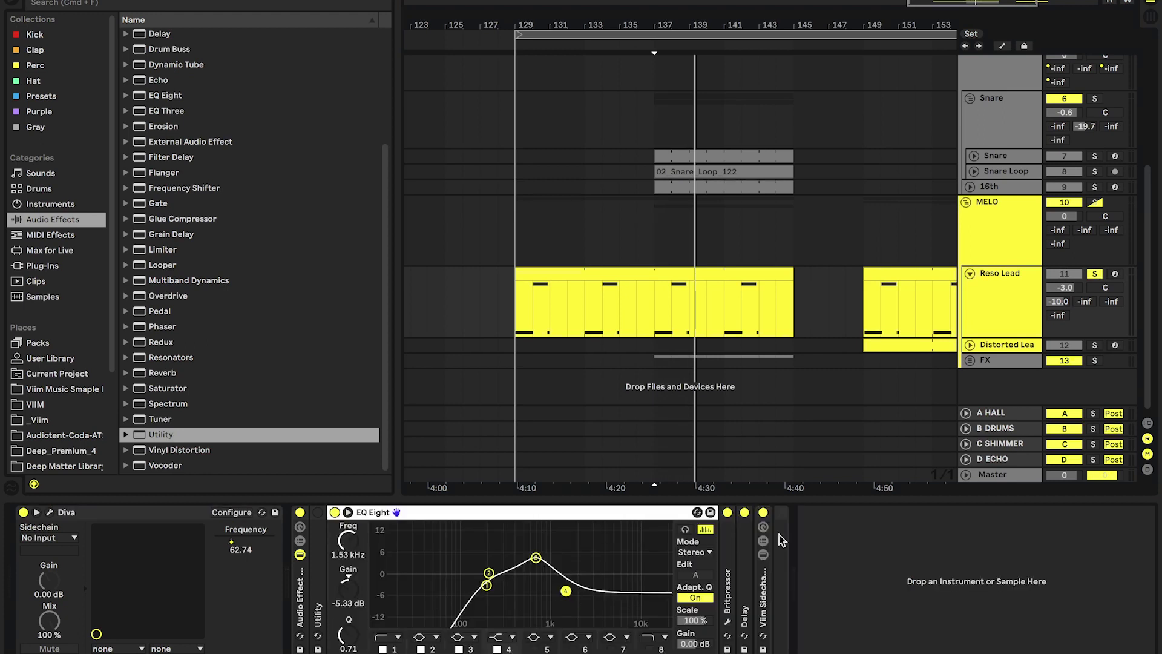
left_click(763, 513)
left_click(744, 513)
left_click(728, 513)
left_click(335, 512)
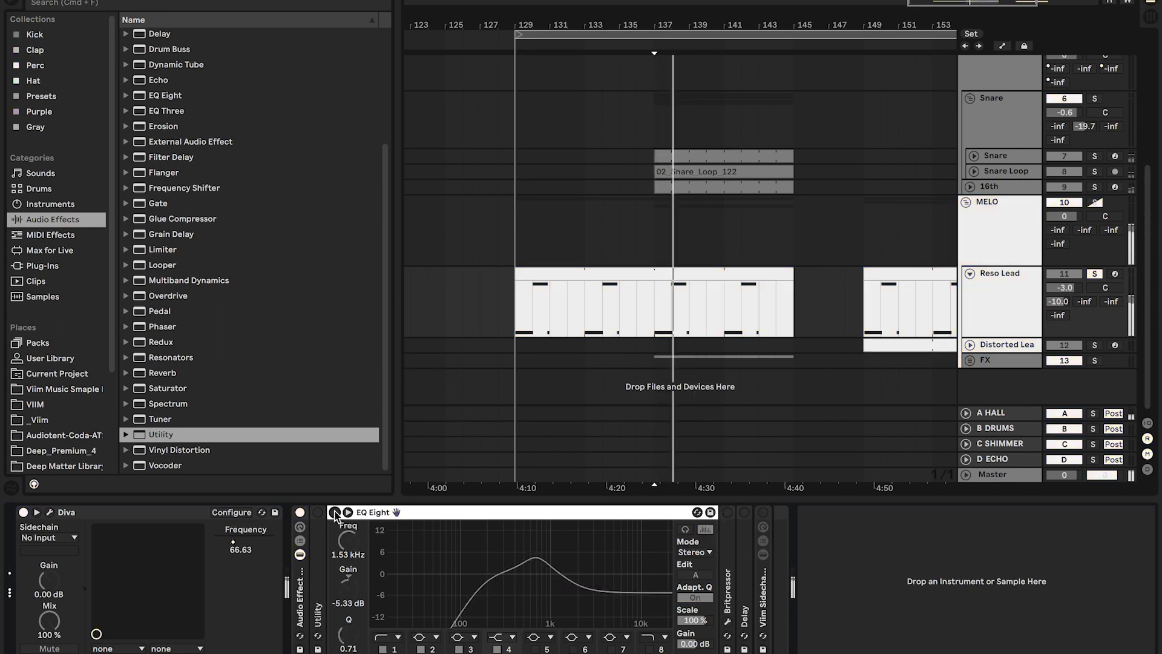
left_click(335, 512)
key("space")
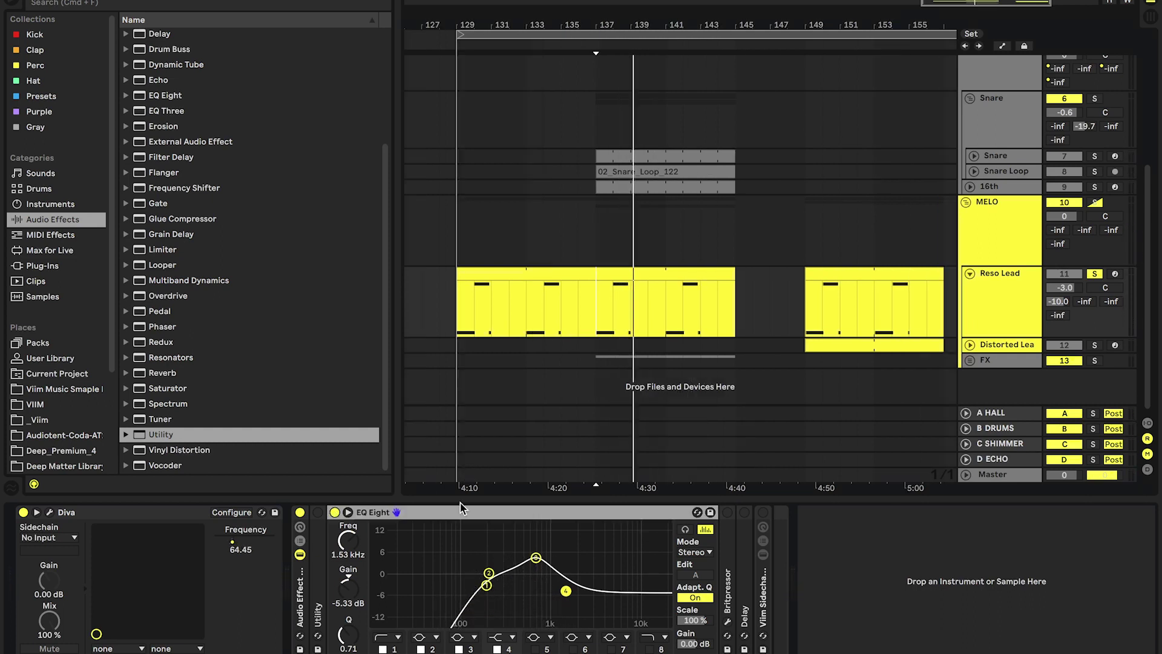
- Select band 3 of EQ Eight, unsolo Reso Lead, and compare the full mix from bar 133 with the EQ bypassed and active
scroll(710, 236, "right", 3)
scroll(710, 241, "up", 3)
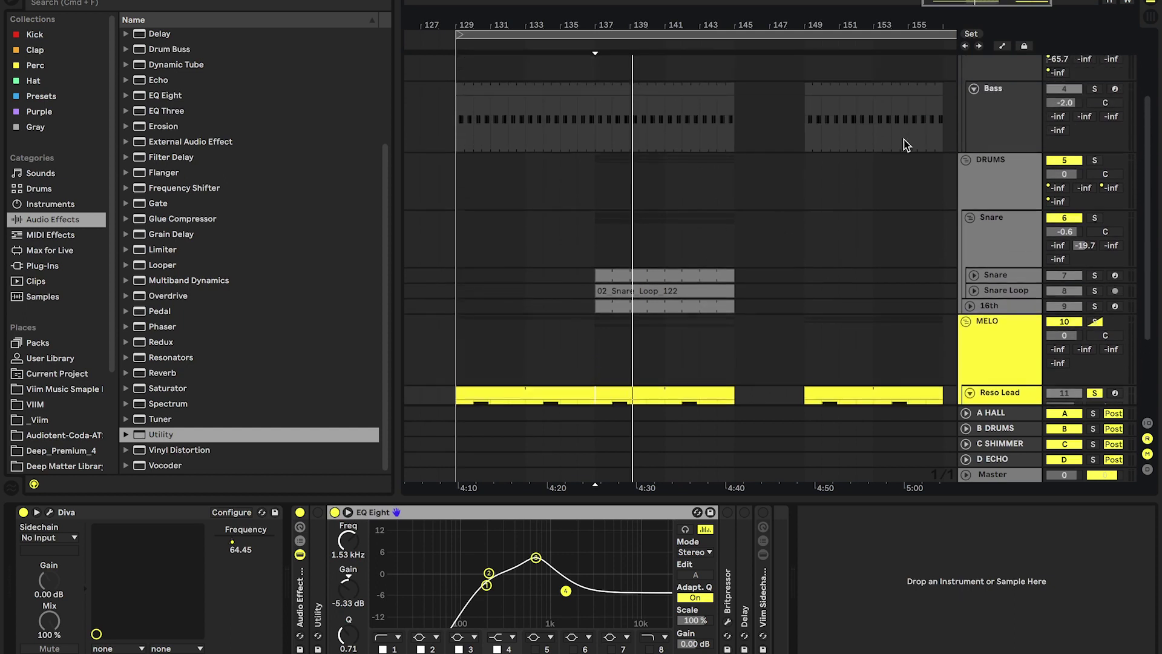
scroll(802, 244, "down", 3)
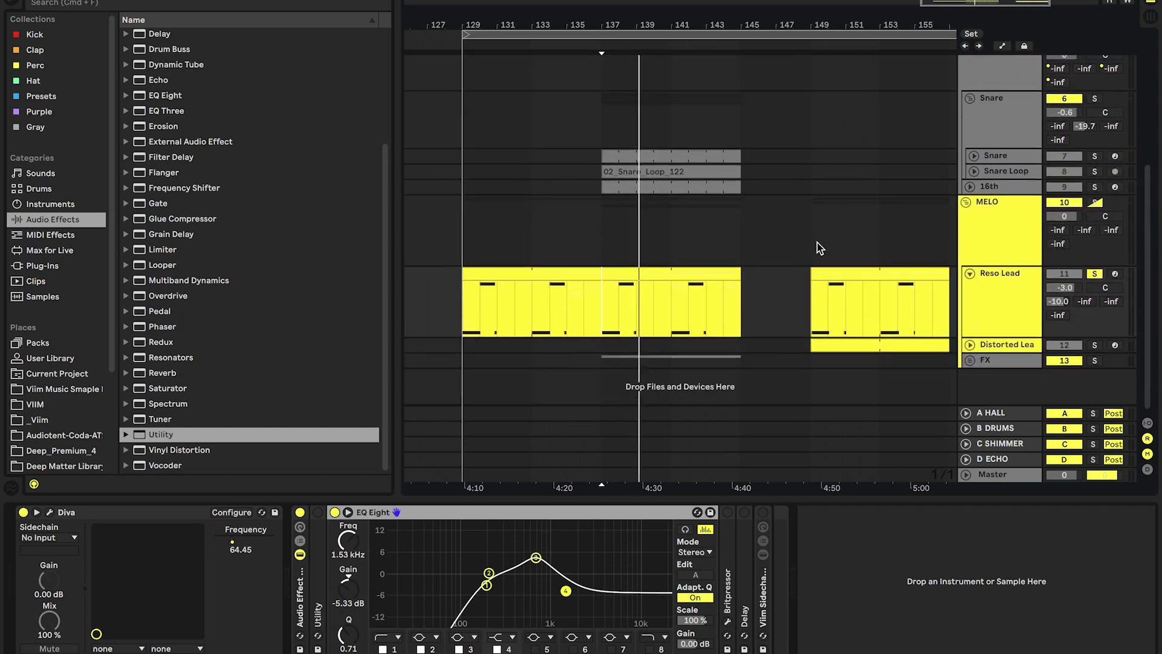
left_click(536, 558)
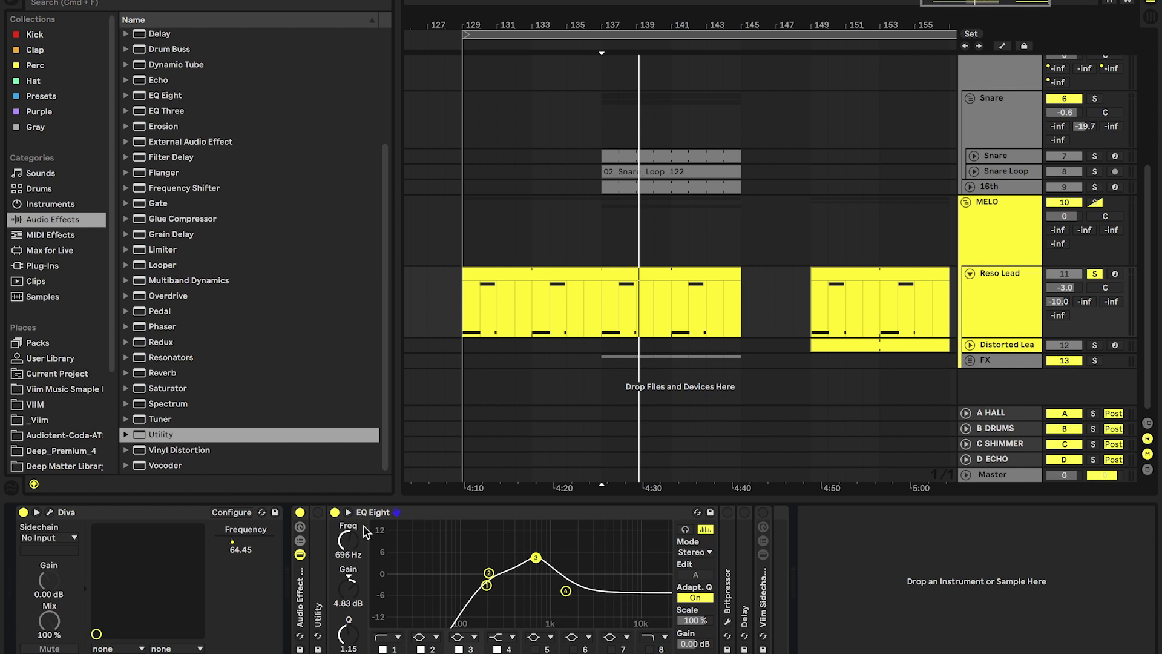
left_click(550, 337)
left_click(335, 512)
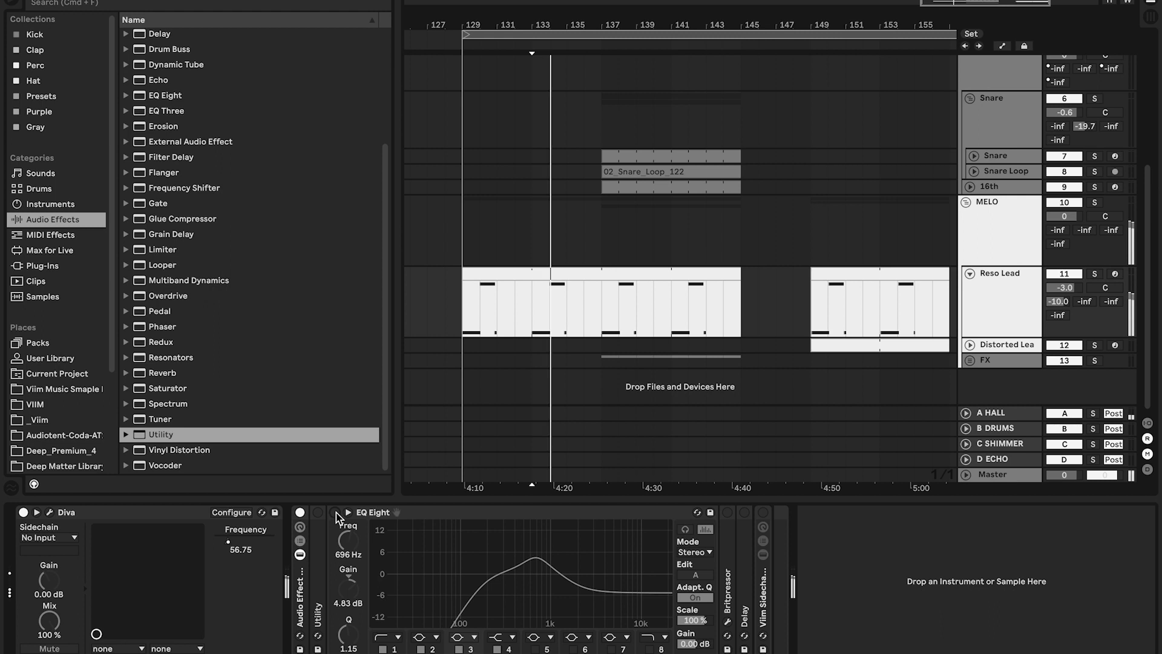
left_click(335, 512)
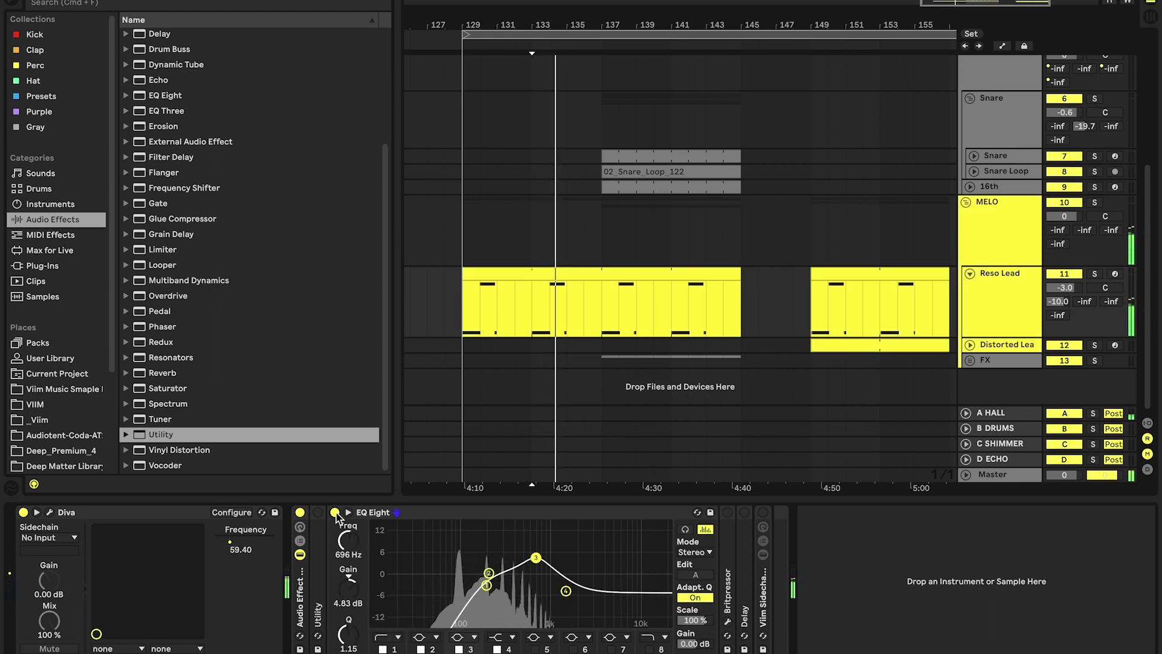
- Collapse EQ Eight, enable Britpressor, and audition the soloed Reso Lead from bar 137 with the compressor's interface open
left_click(604, 316)
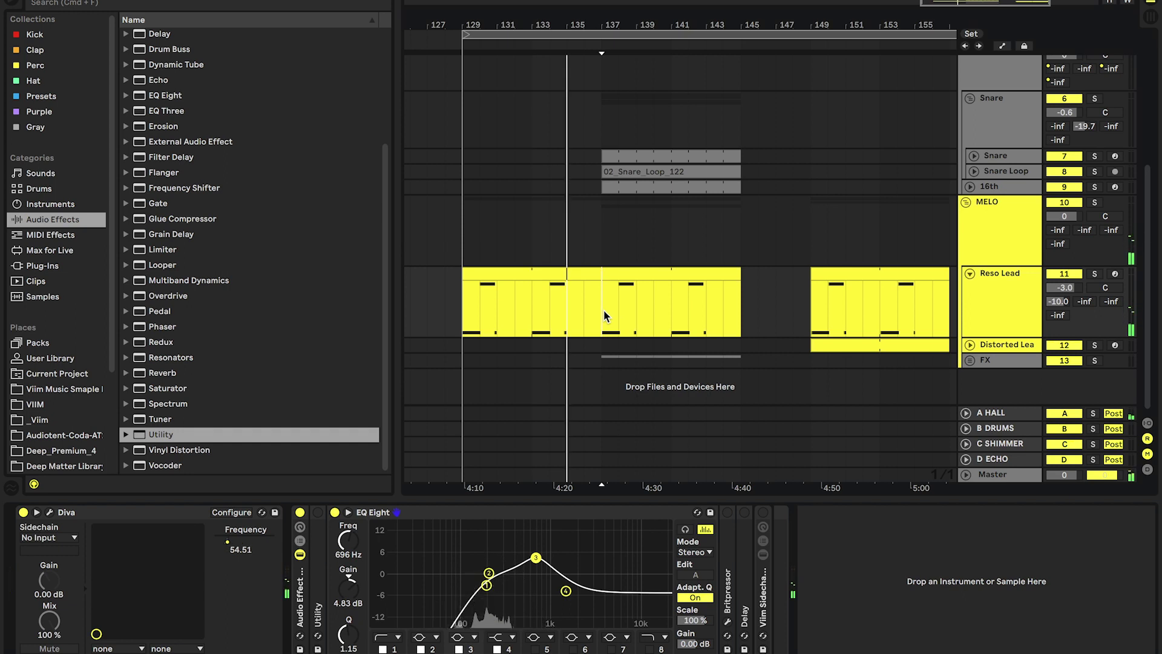
double_click(363, 513)
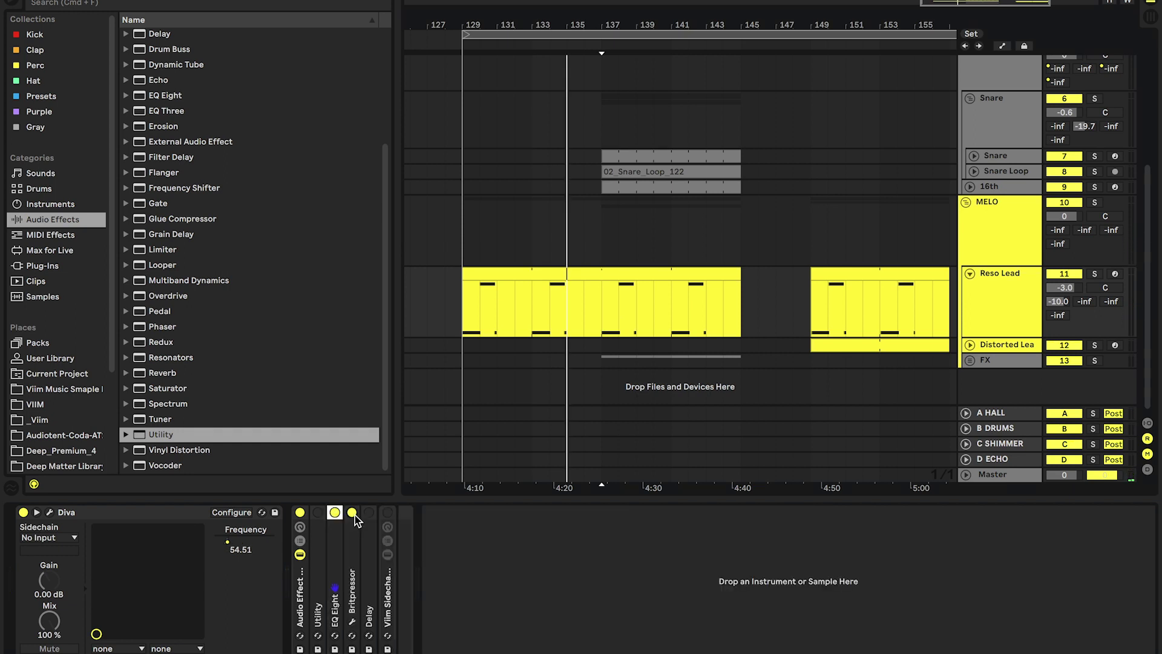
left_click(352, 622)
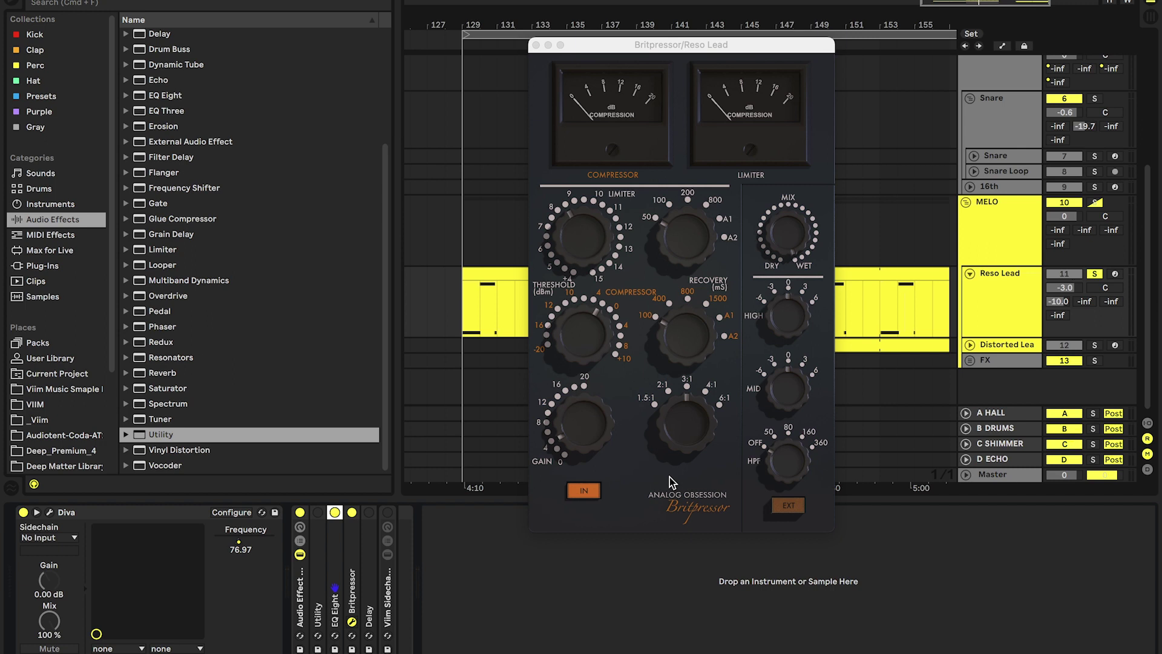
- Enable the Delay on Reso Lead and view its settings, then collapse it and expand and enable the Viim Sidechain Rack
double_click(369, 611)
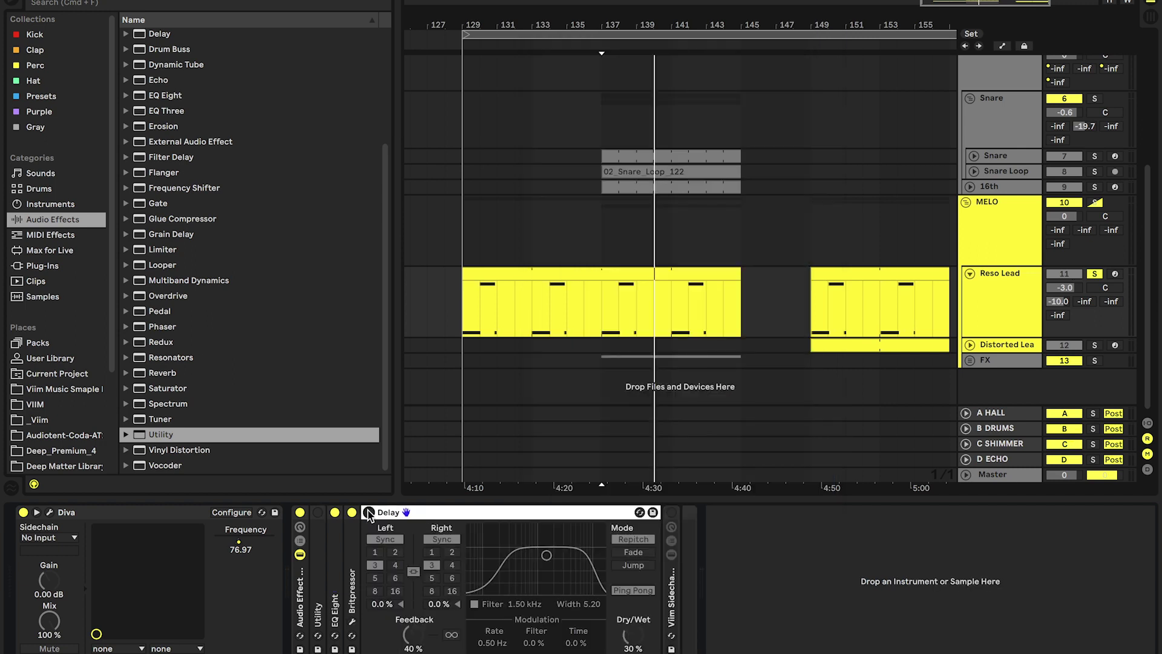
double_click(400, 510)
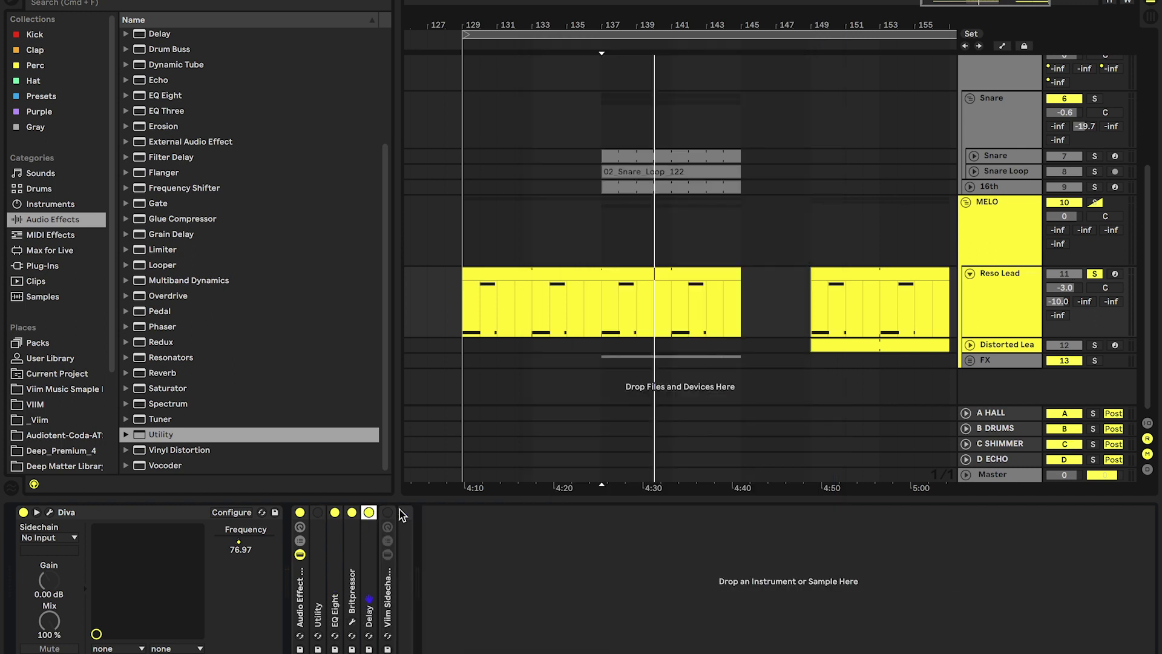
double_click(391, 580)
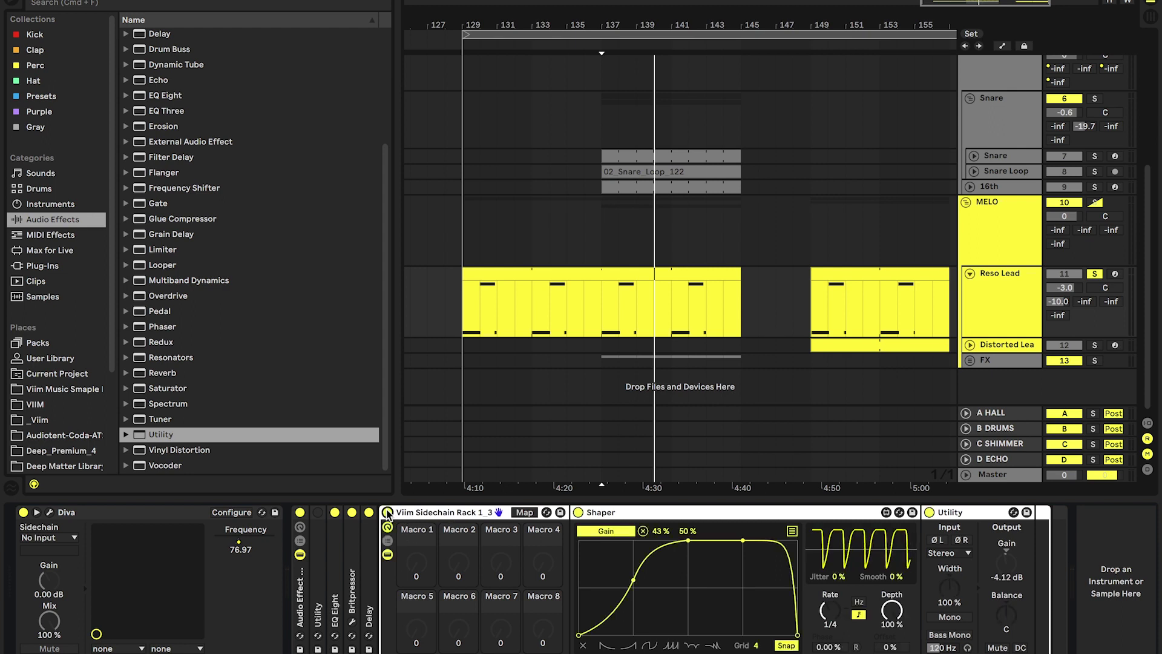
- Show the automation of Diva's Frequency on Reso Lead and play the track from bar 129 and from bar 141
right_click(240, 542)
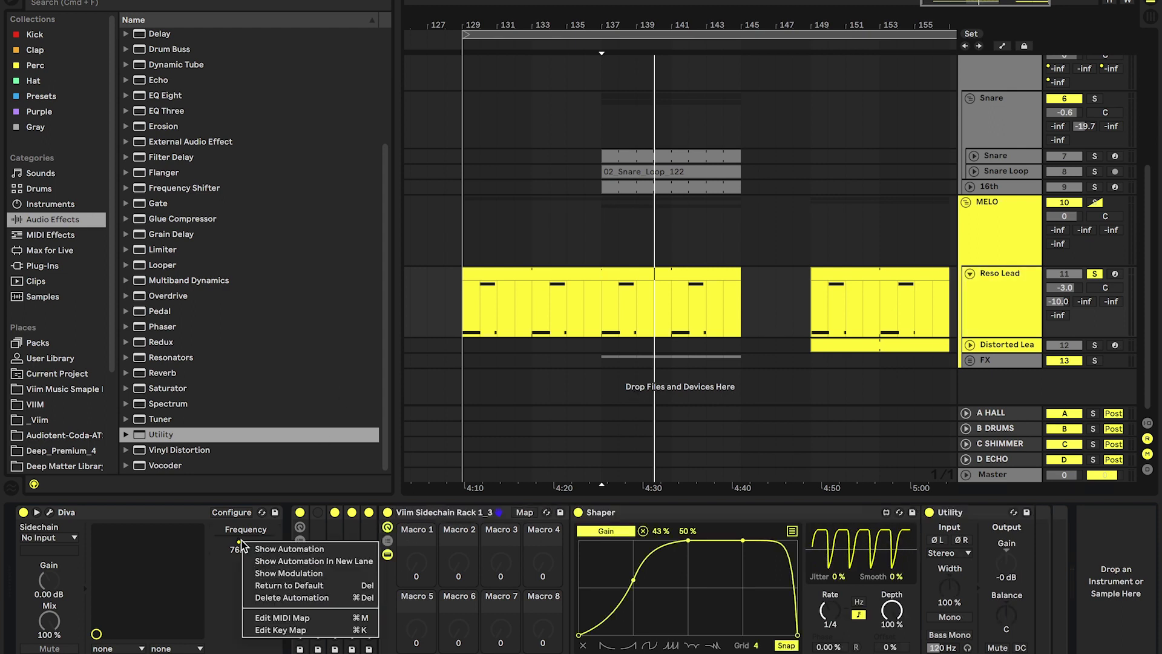
left_click(255, 549)
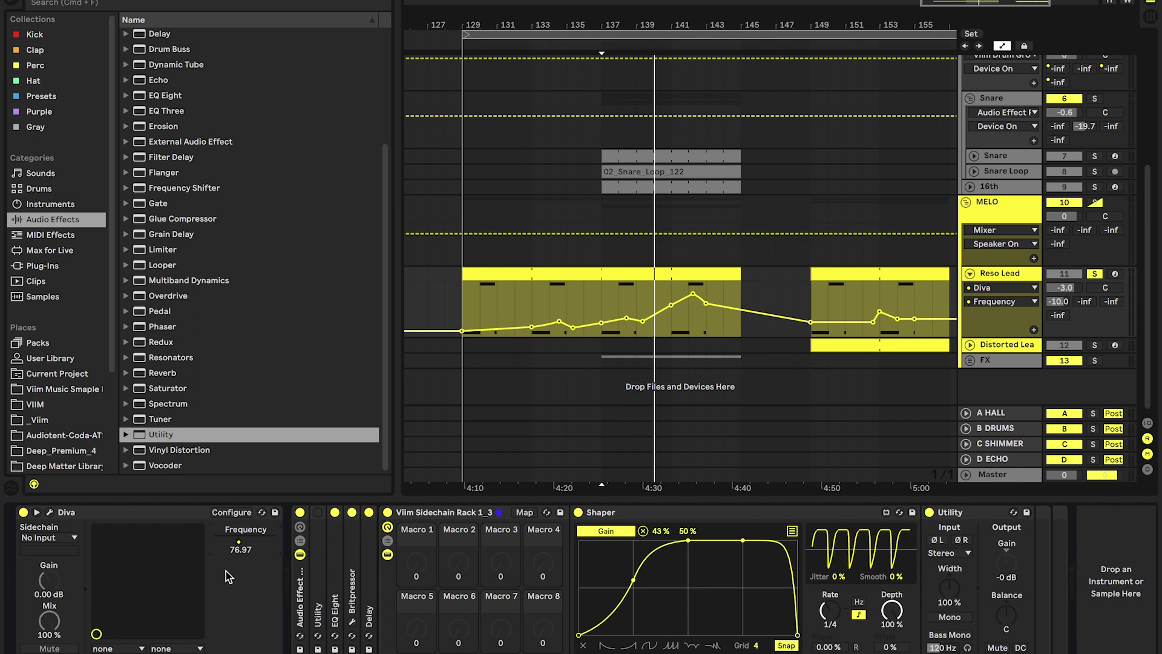
left_click(476, 301)
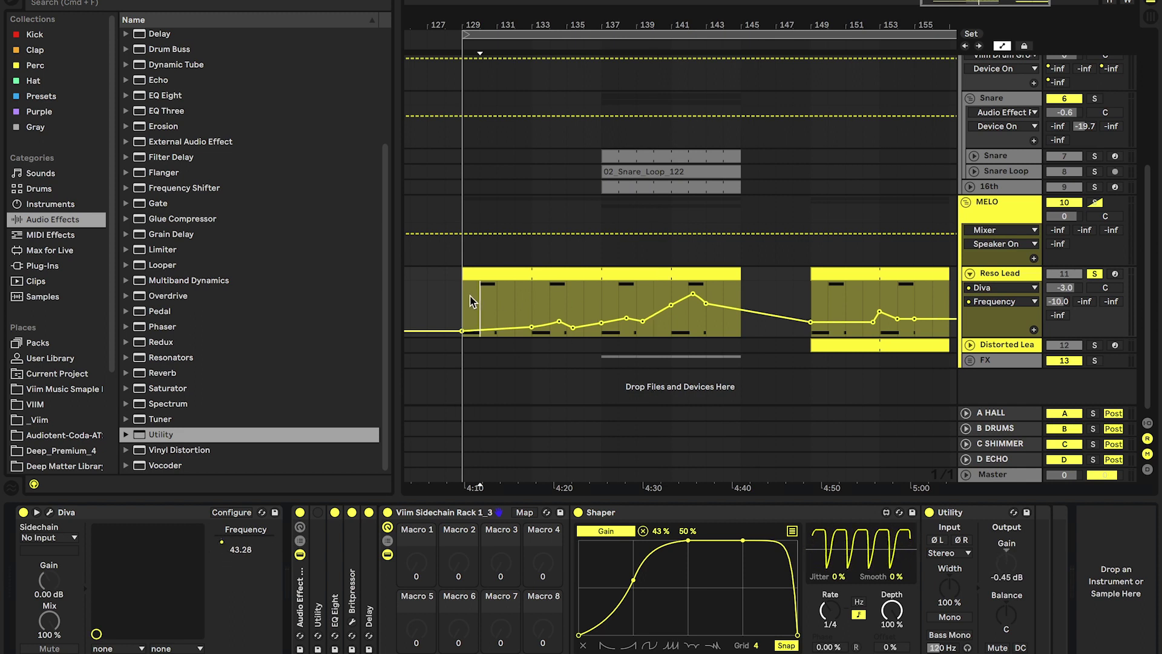
key("space")
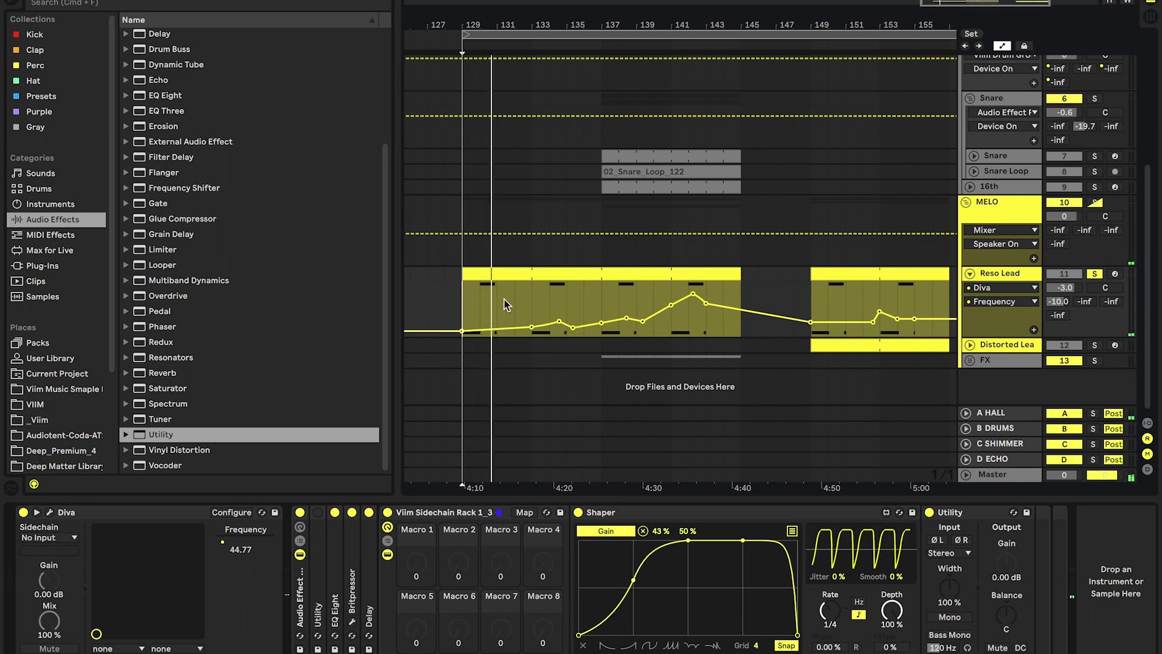
left_click(672, 327)
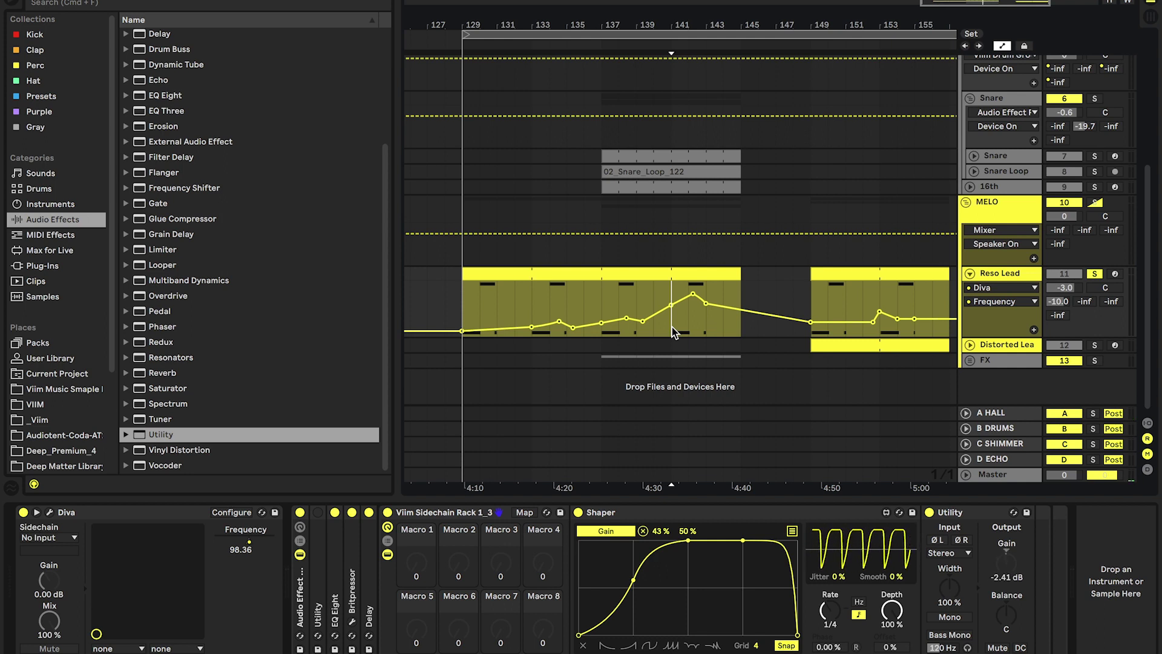
key("space")
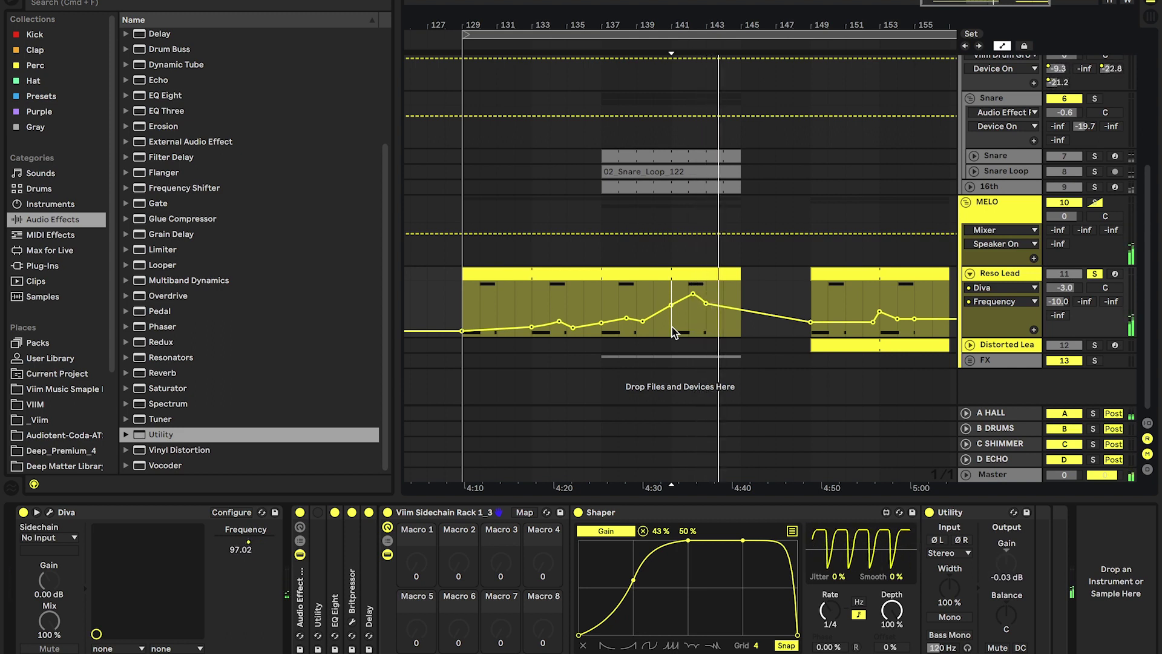
- Solo the unfolded Distorted Lead track, play it from bar 149, and turn off the effects after Diva
left_click(806, 390)
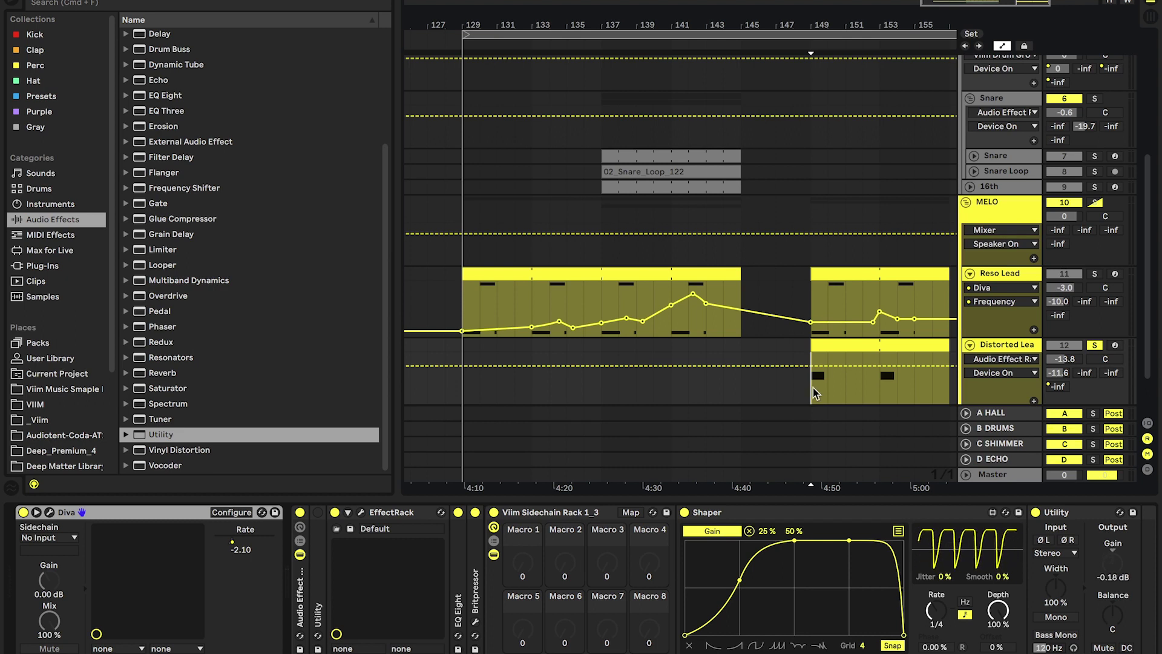
key("space")
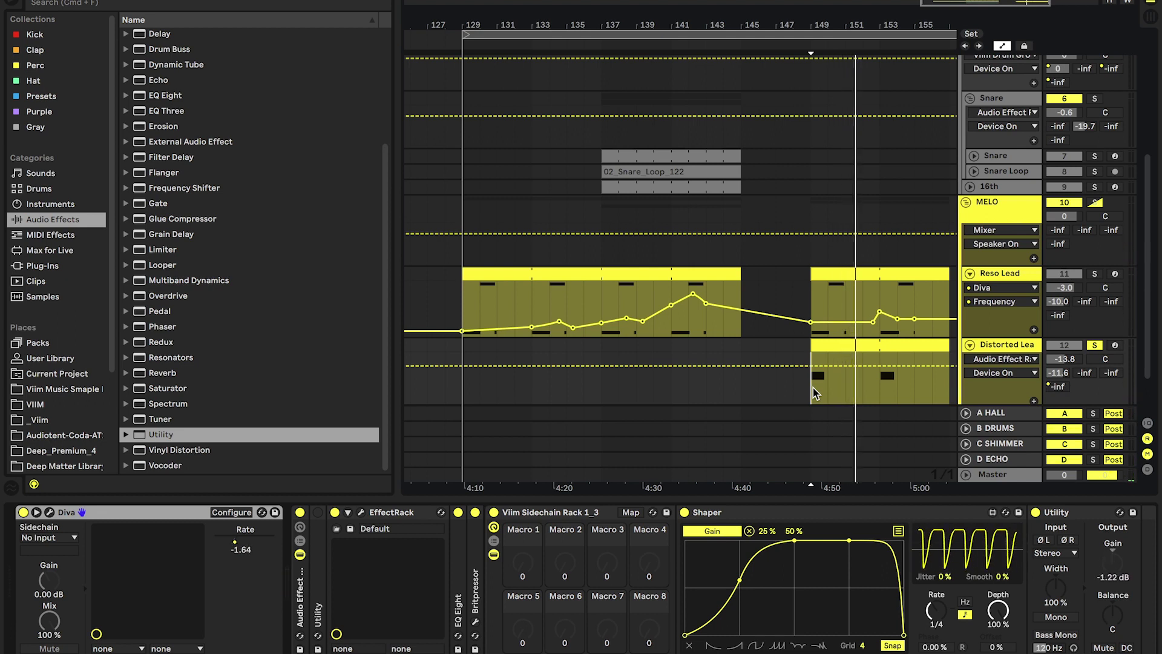
left_click(166, 514)
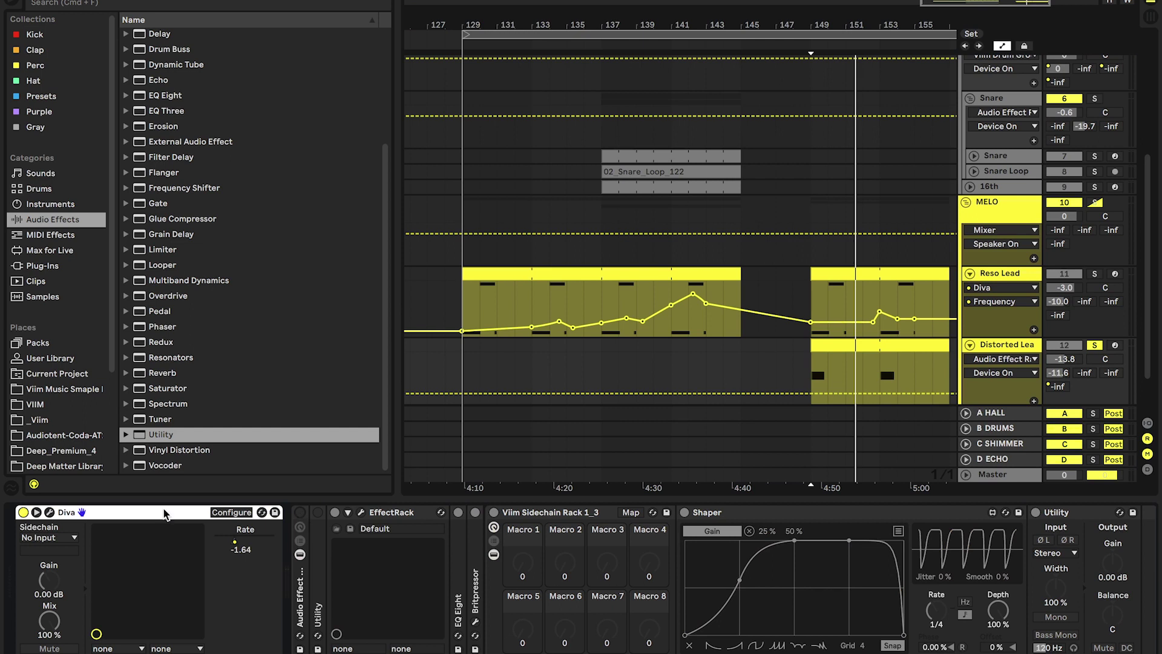
- Open the Diva synth on Distorted Lead, demonstrate its Feedback knob, and close the window
left_click(51, 512)
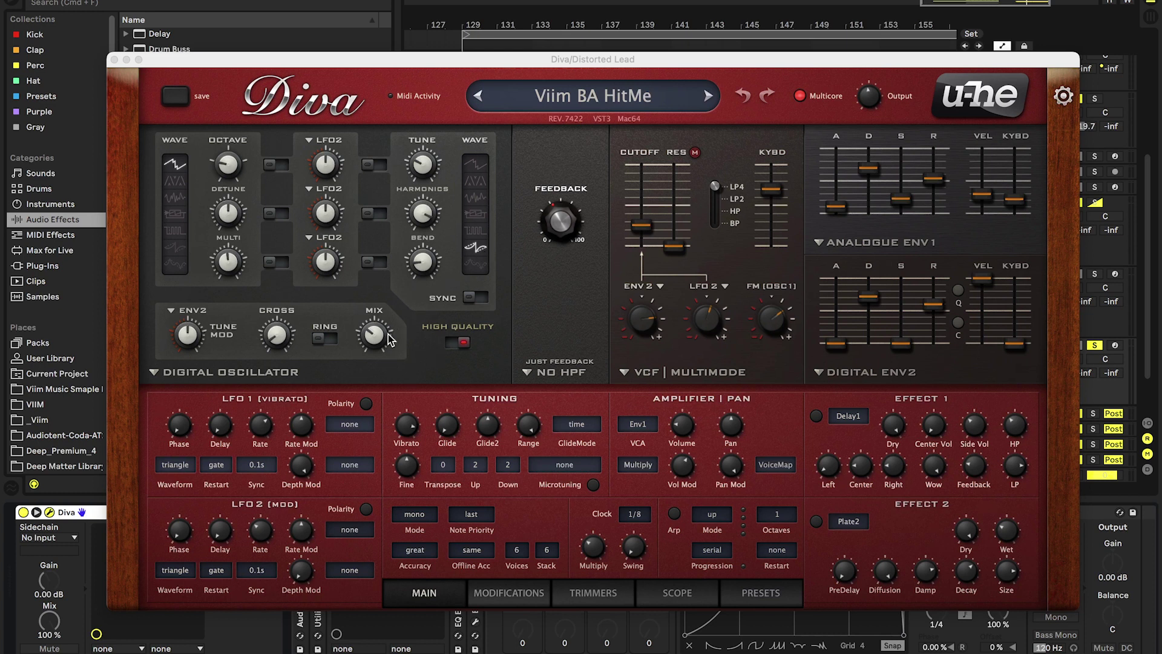
mouse_move(569, 218)
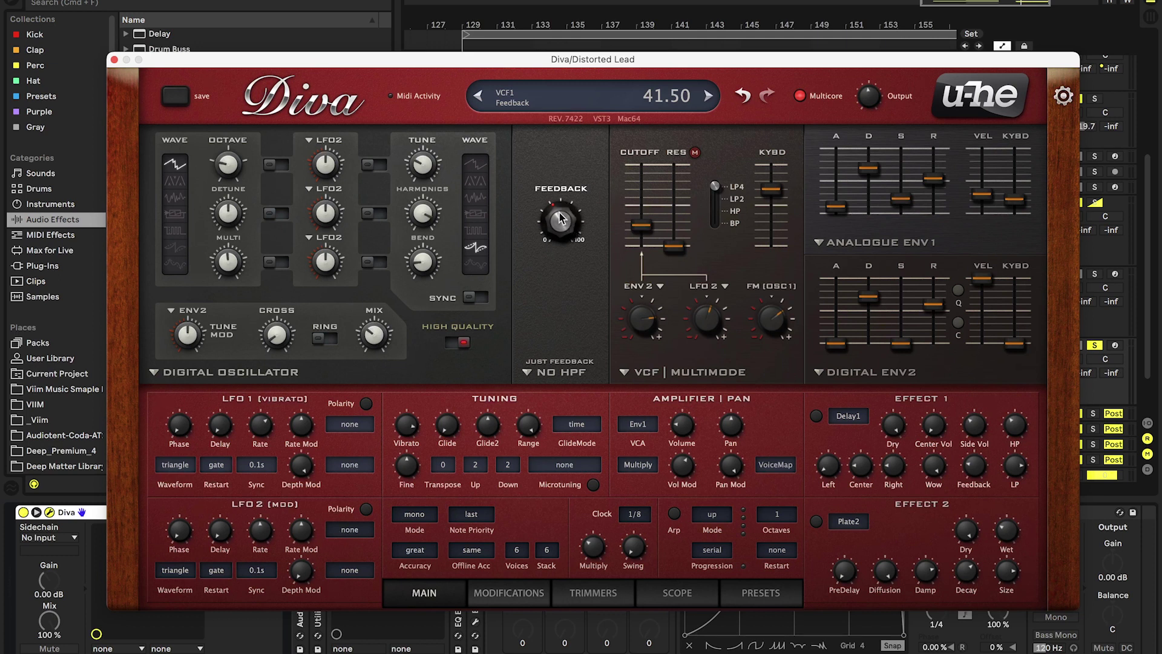
mouse_move(565, 230)
left_mouse_down()
mouse_move(538, 170)
mouse_move(559, 265)
mouse_move(571, 225)
left_mouse_up()
left_click(114, 60)
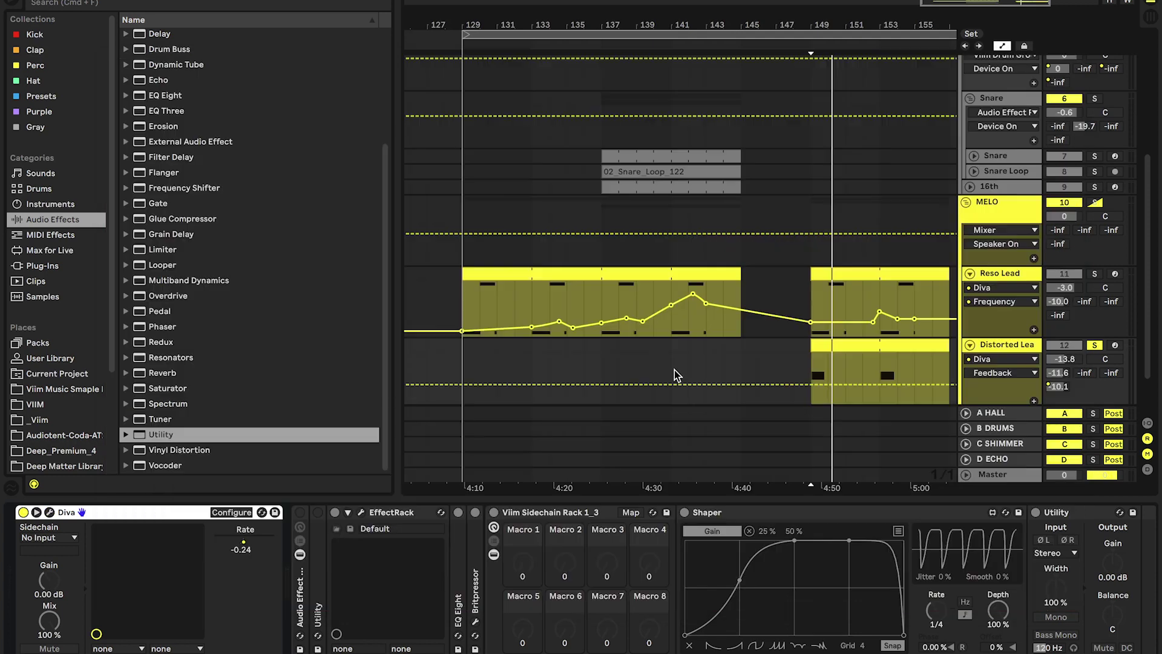
- Show the automation of Diva's Rate on Distorted Lead and inspect the curve around bar 149
right_click(259, 543)
left_click(264, 549)
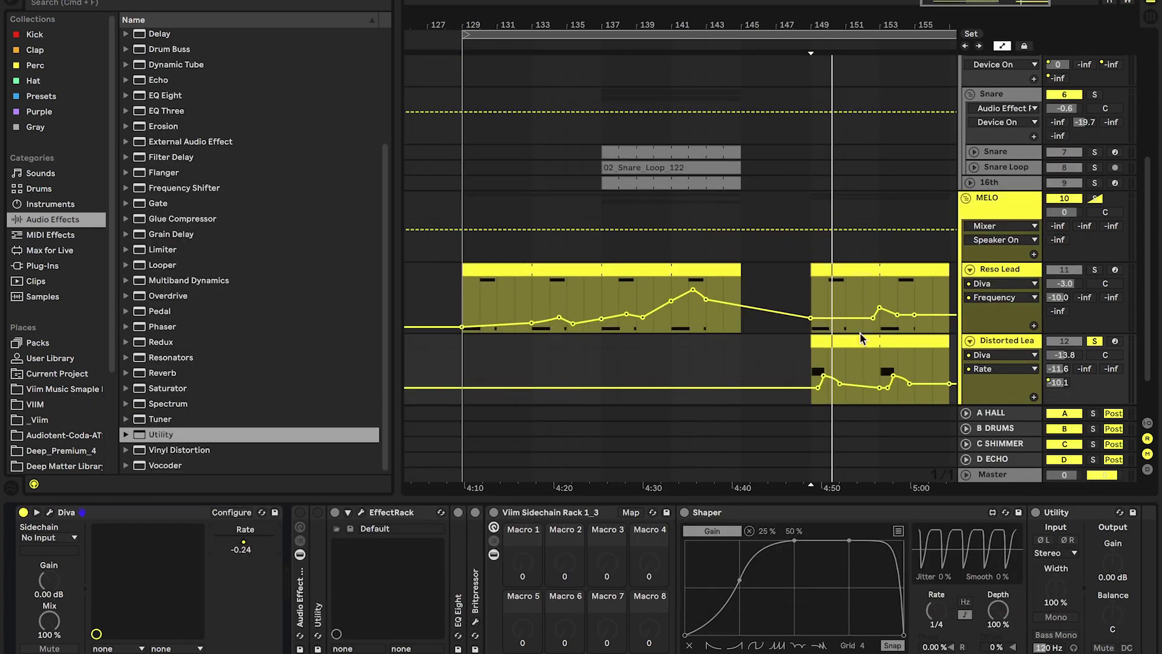
scroll(862, 338, "up", 5)
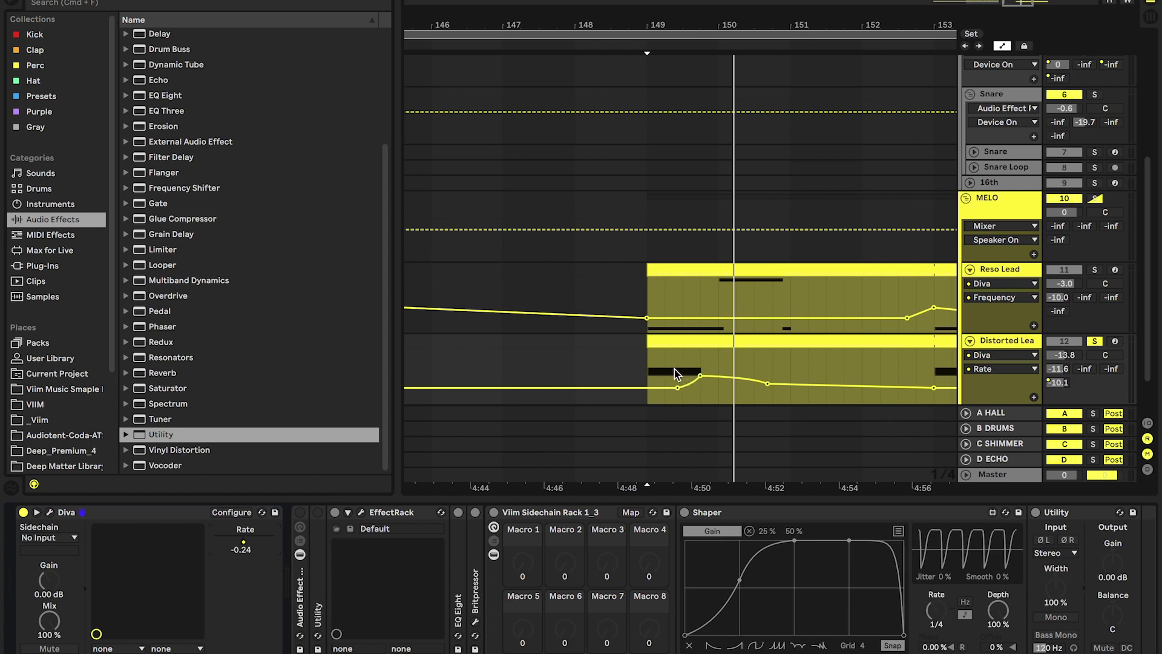
- Play the soloed Distorted Lead from bar 149 with Diva's Rate automation showing
left_click(653, 364)
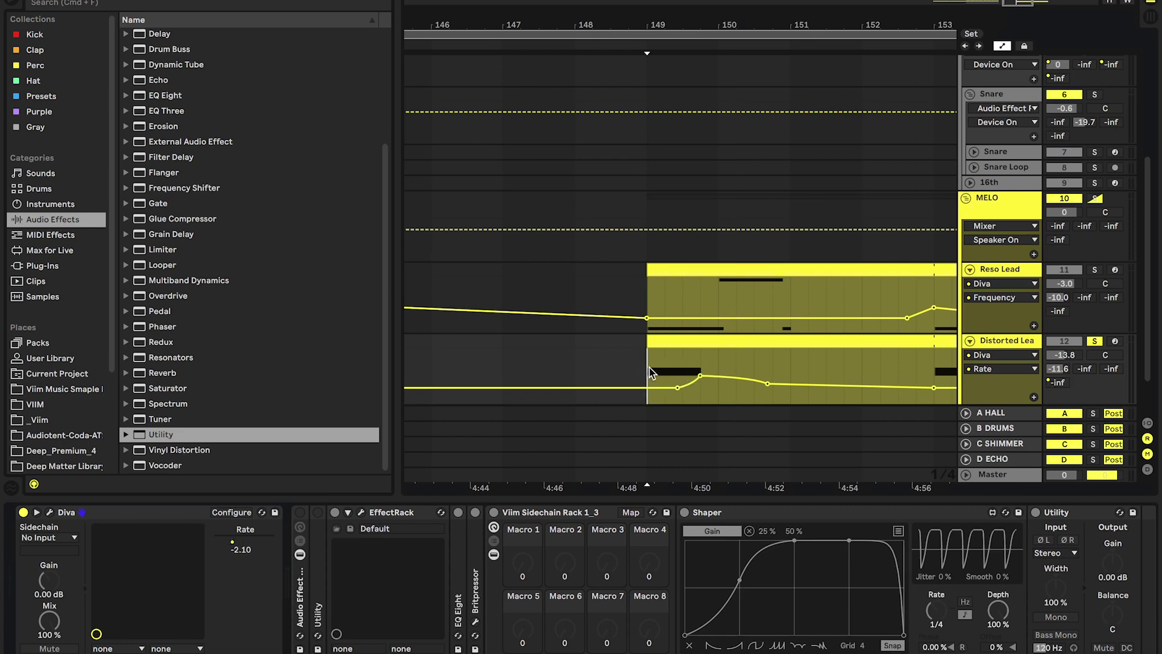
mouse_move(702, 370)
key("space")
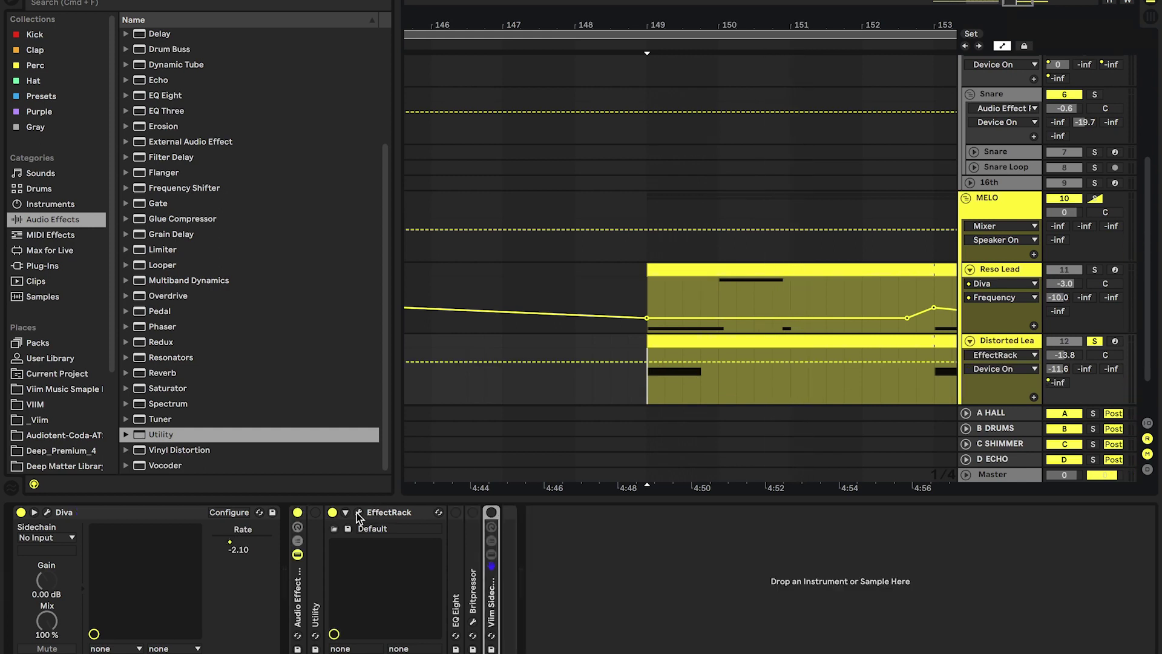
- Toggle EffectRack on Distorted Lead for comparison, inspect its Decapitator settings in the plug-in window, and hide the window
left_click(333, 513)
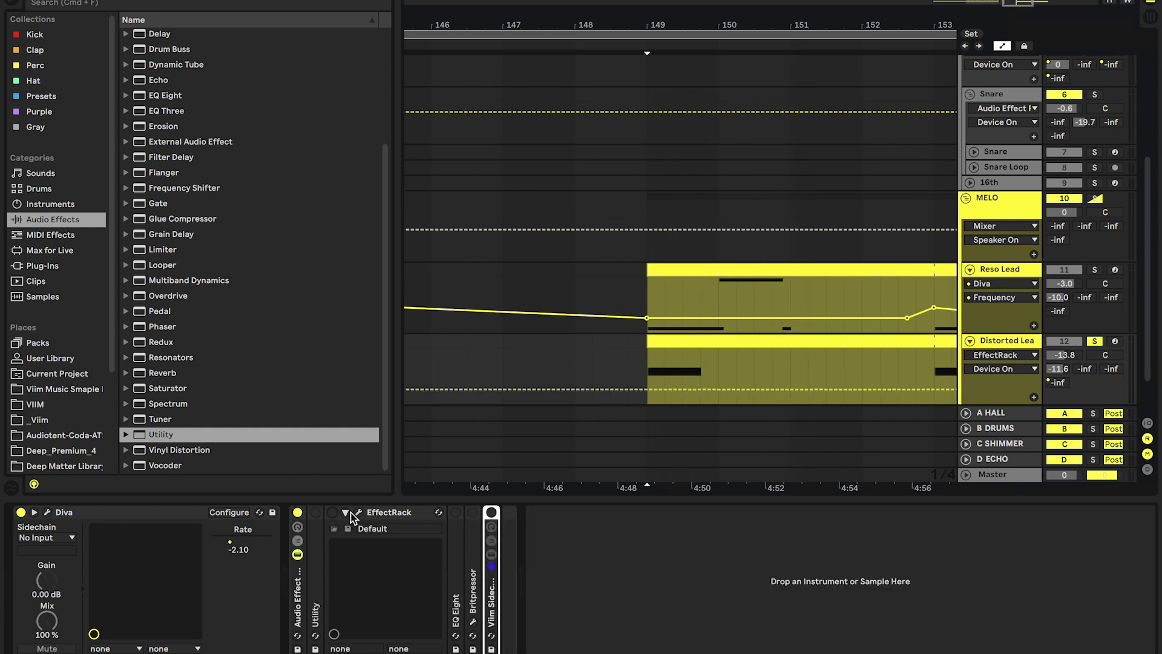
left_click(360, 512)
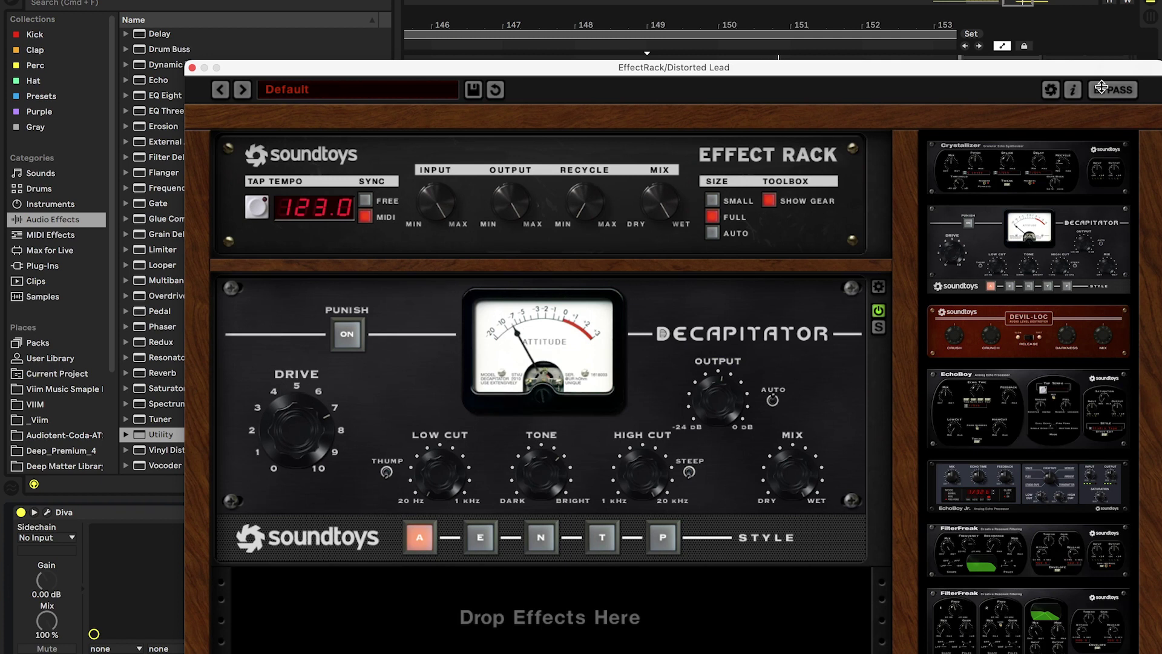
key("super+alt+p")
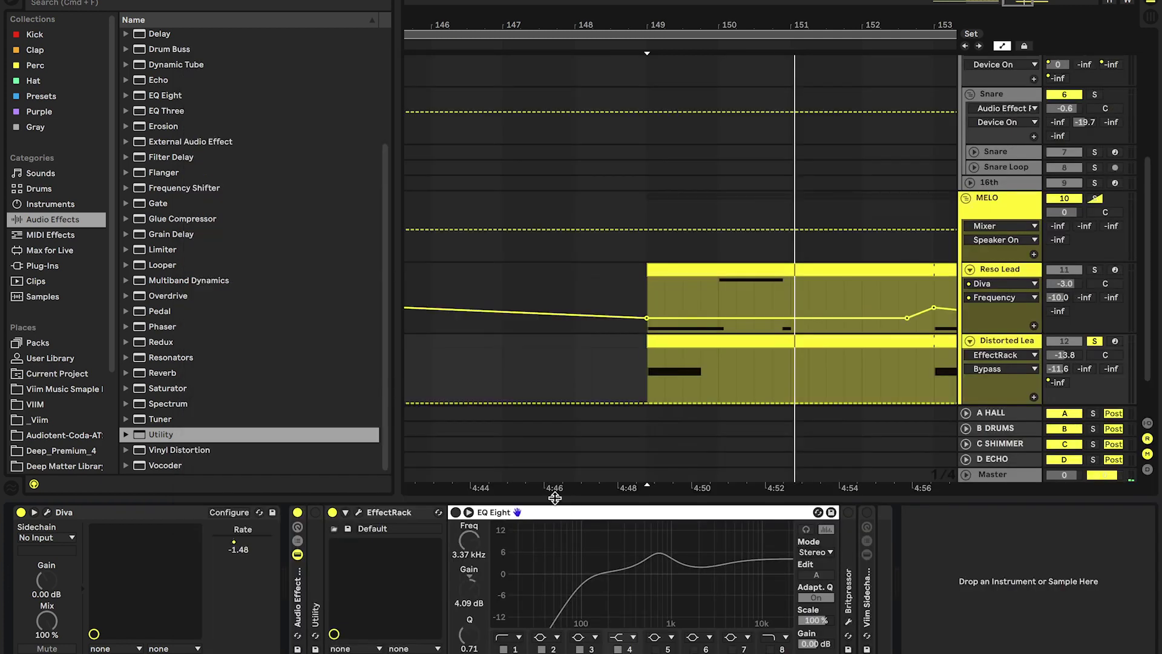
- Turn on EQ Eight and Britpressor on Distorted Lead, with EQ Eight folded and Britpressor unfolded
left_click(455, 513)
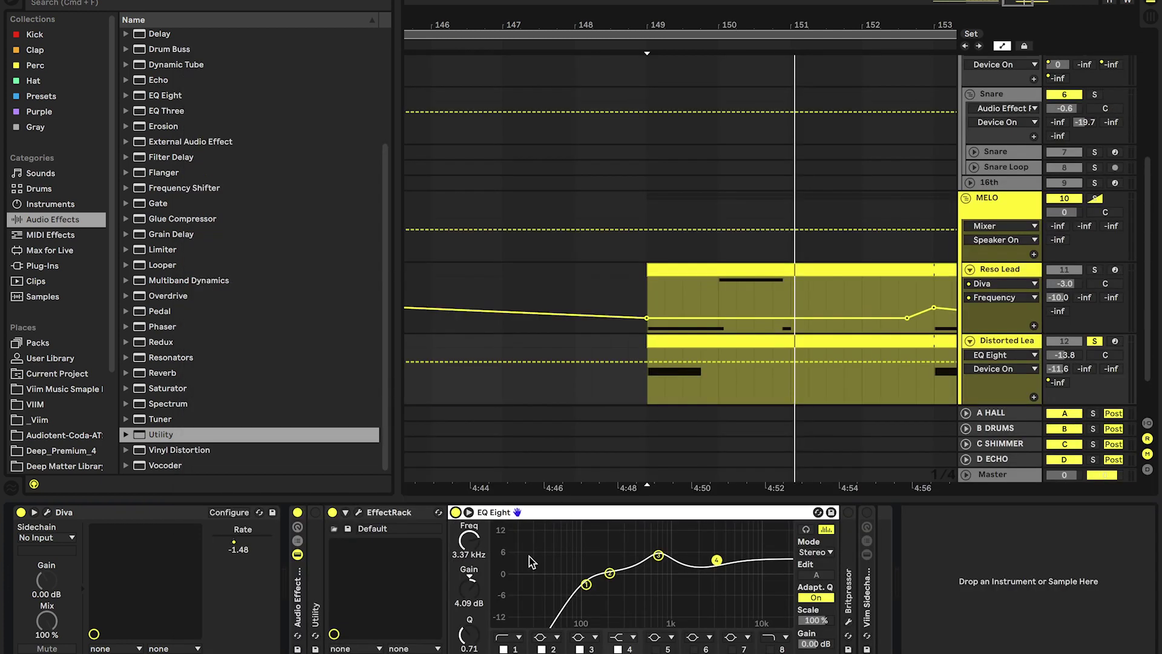
double_click(524, 515)
double_click(474, 519)
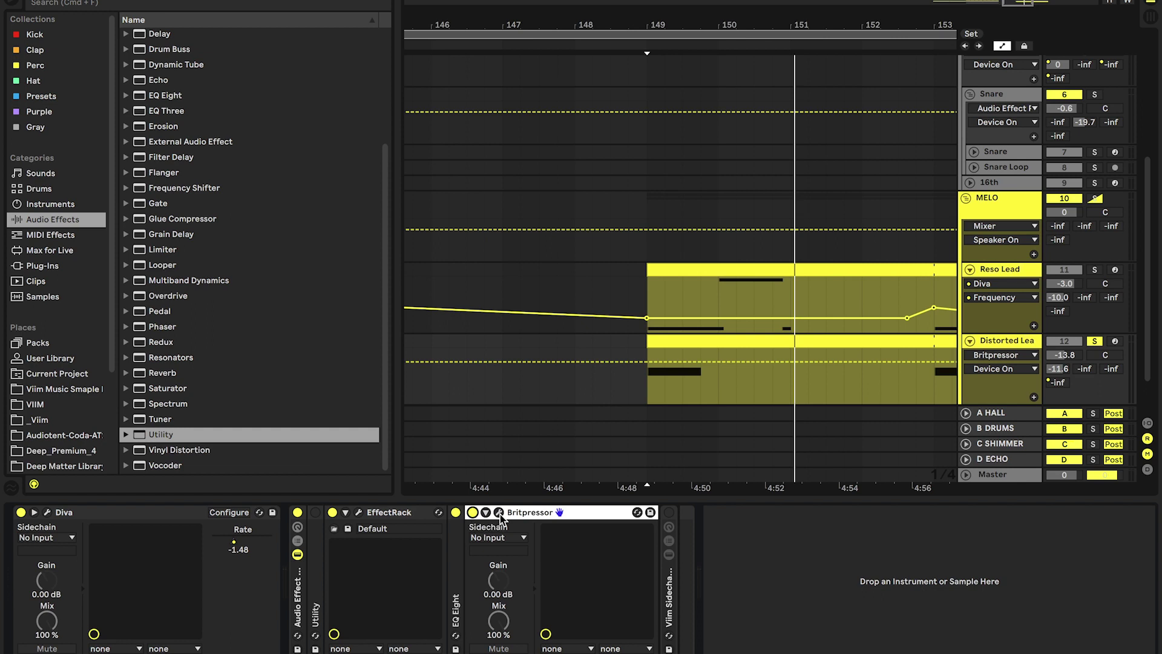
- Show Britpressor's plug-in window while playing Distorted Lead from bar 149, close it, and fold the device
left_click(499, 513)
key("space")
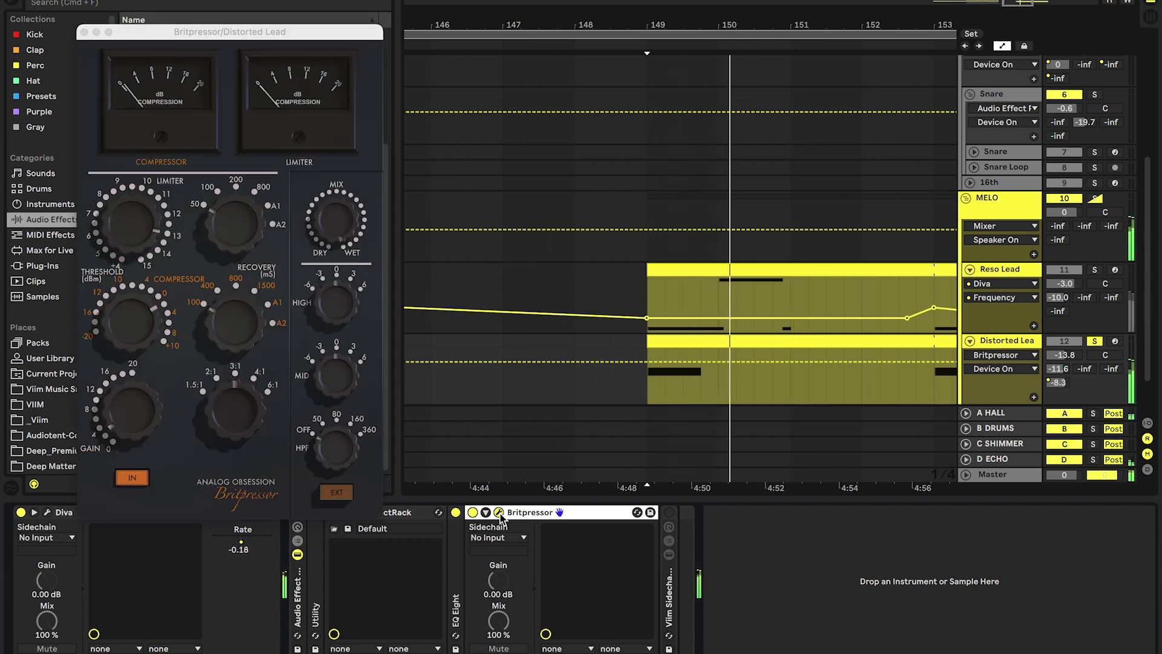
left_click(500, 513)
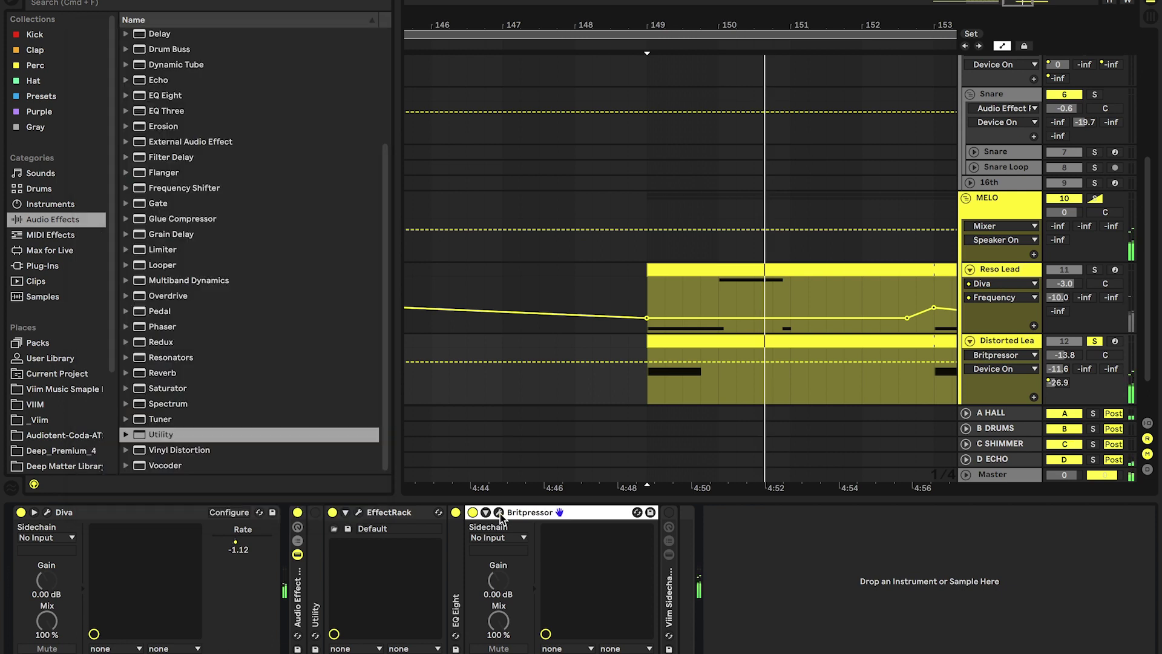
double_click(524, 514)
- Unfold and turn on Viim Sidechain Rack on Distorted Lead, play from bar 149, and unsolo the track
double_click(491, 586)
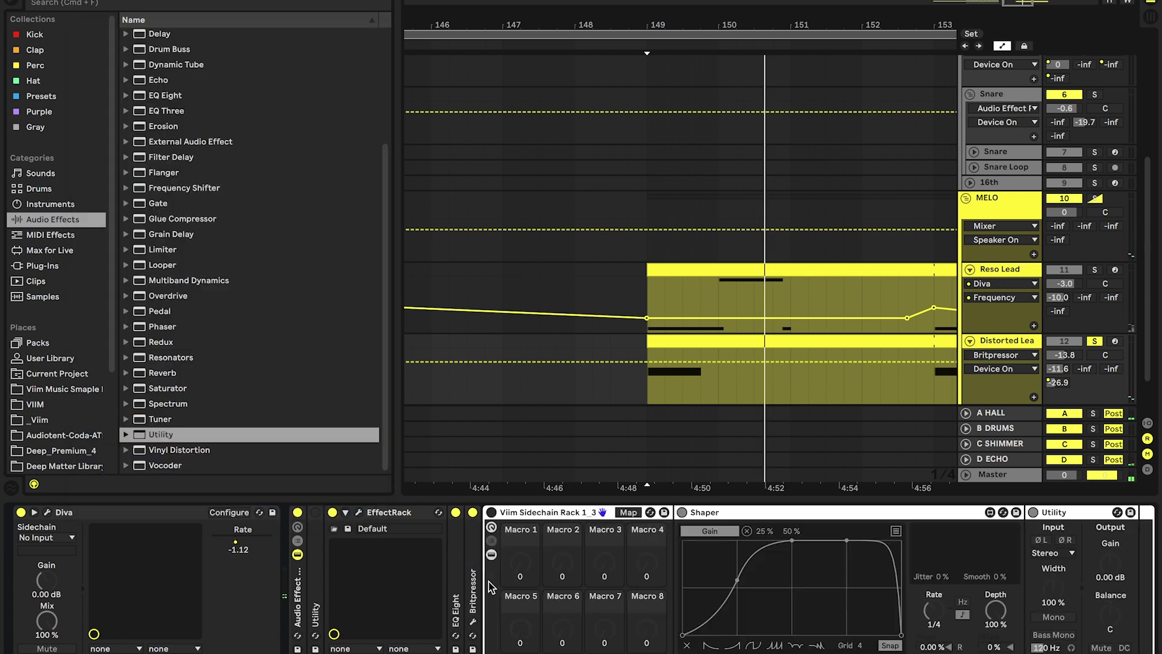
left_click(492, 515)
key("space")
left_click(1095, 341)
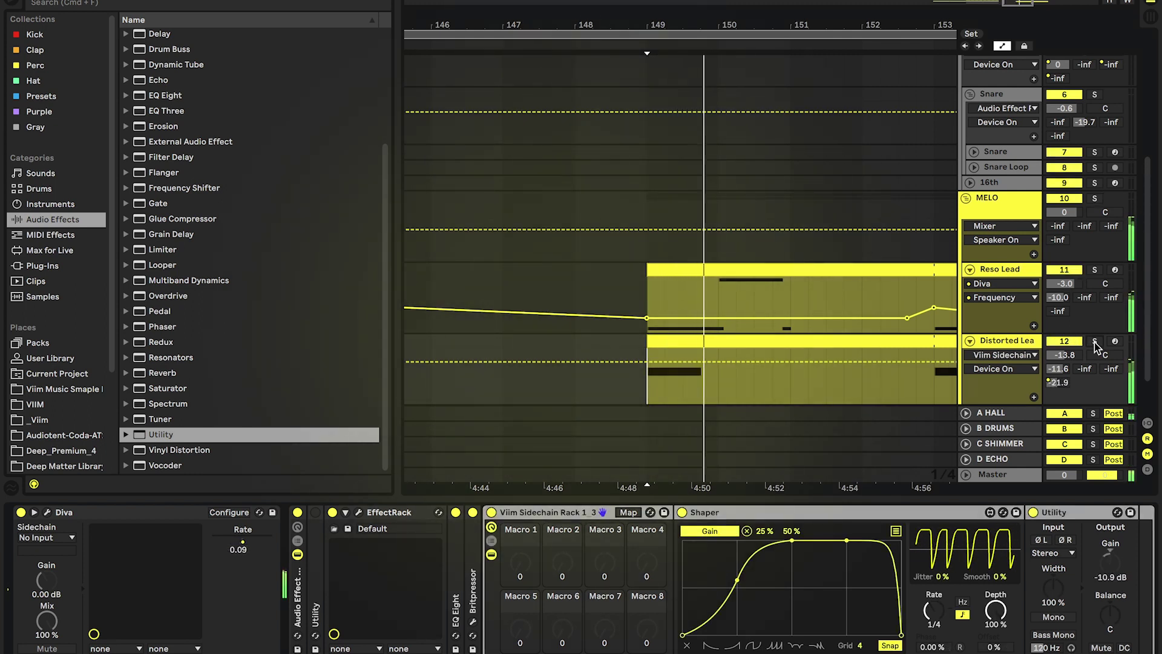